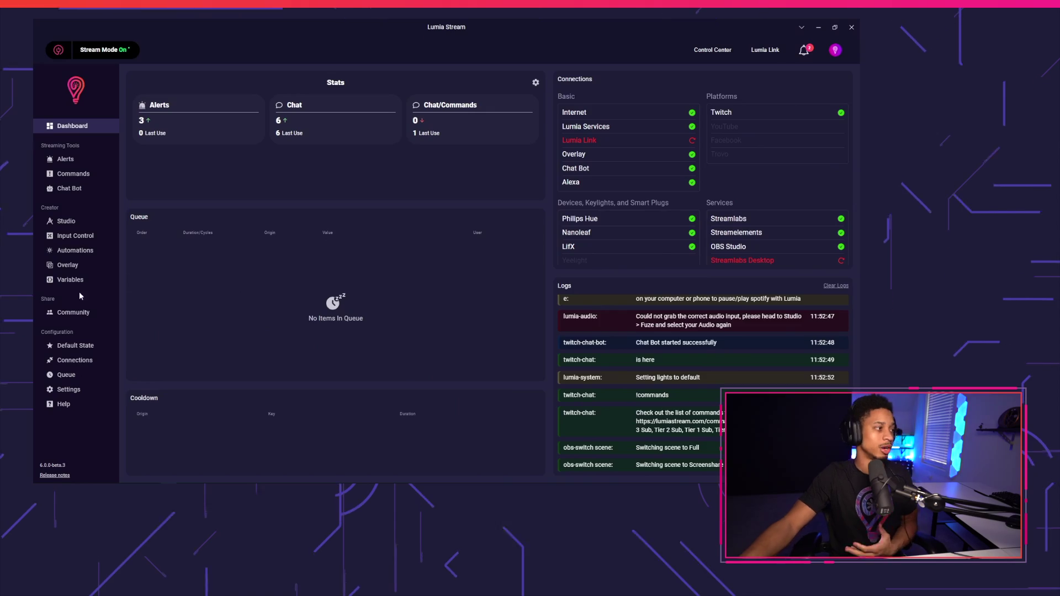
- Add a new Twitter connection found by searching 'twitt' and accept its permissions
left_click(81, 363)
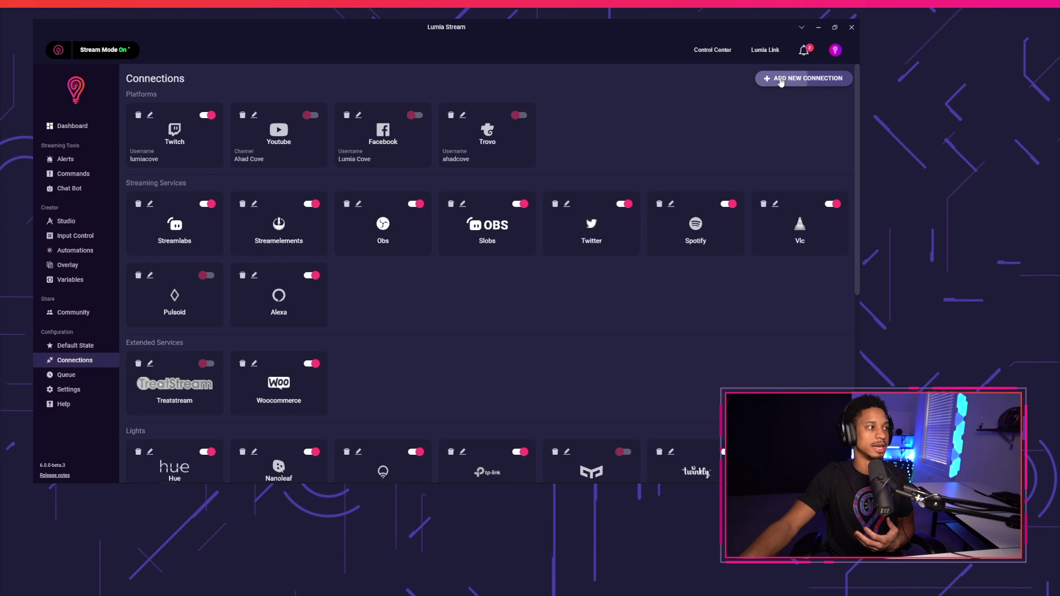
left_click(798, 78)
type("twitt")
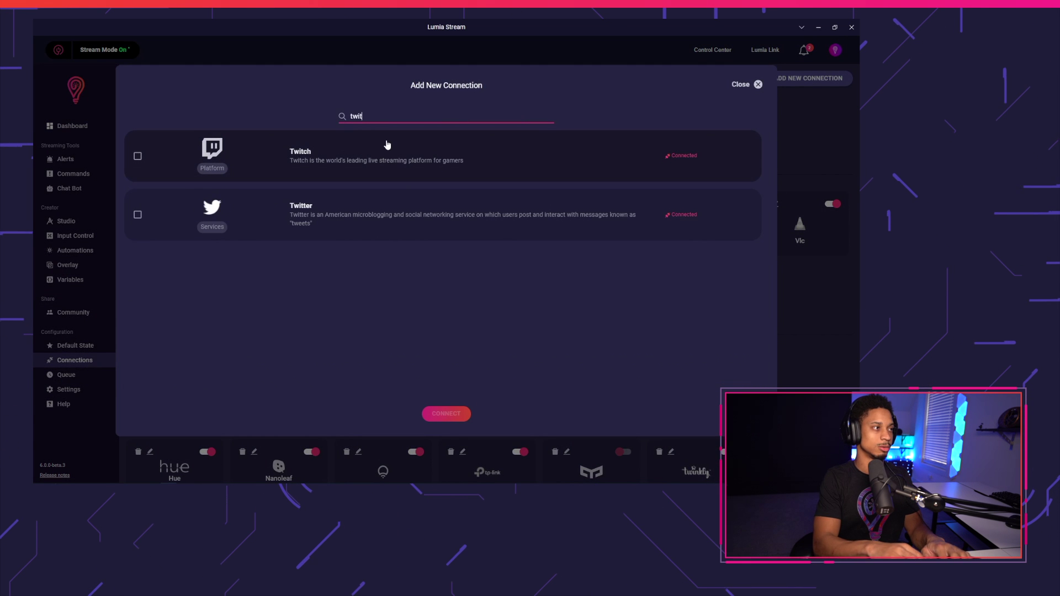
left_click(214, 169)
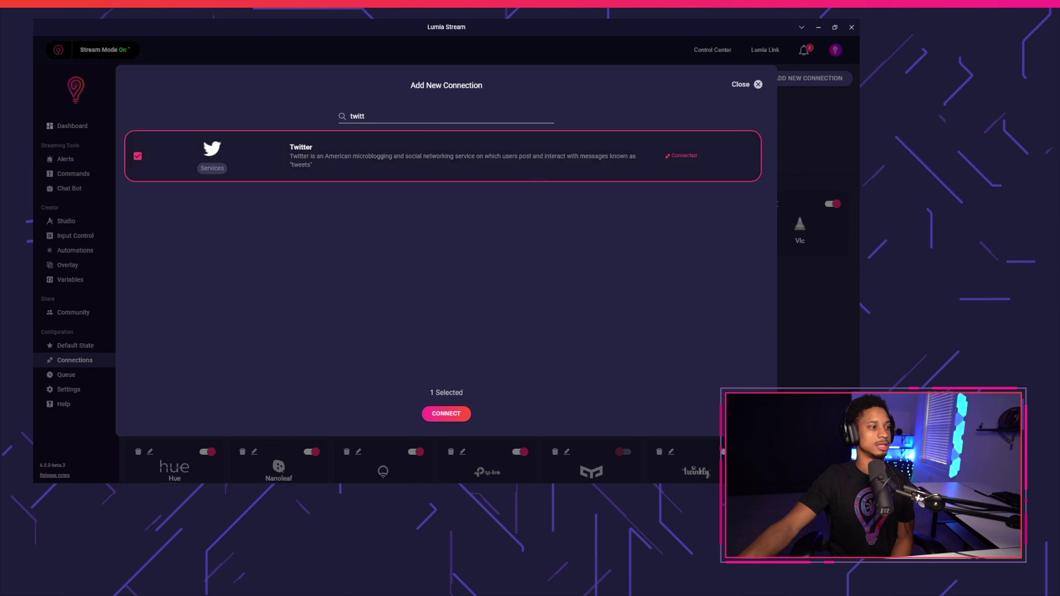
left_click(460, 414)
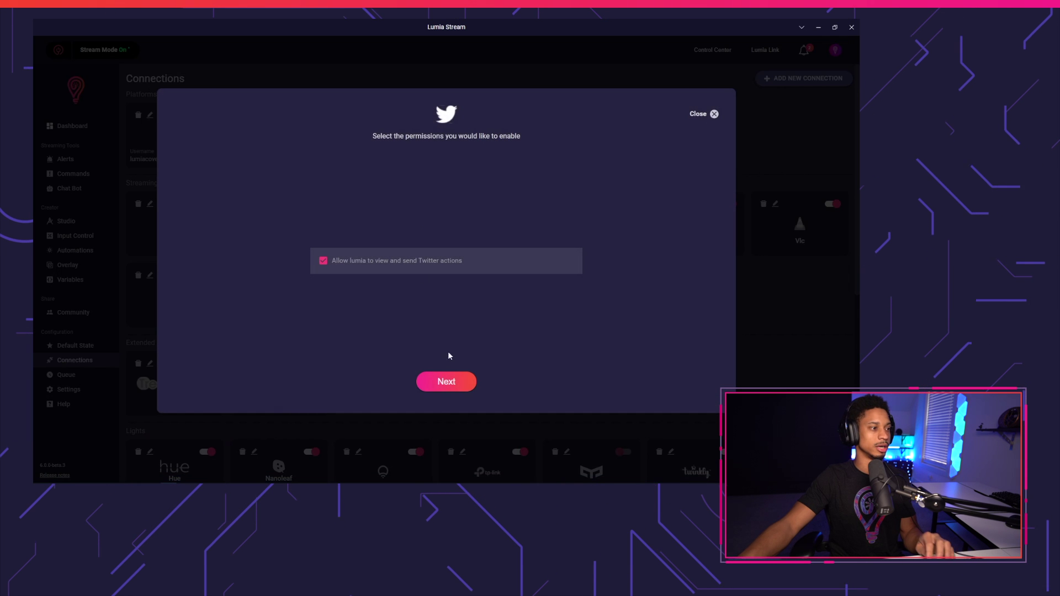
left_click(441, 382)
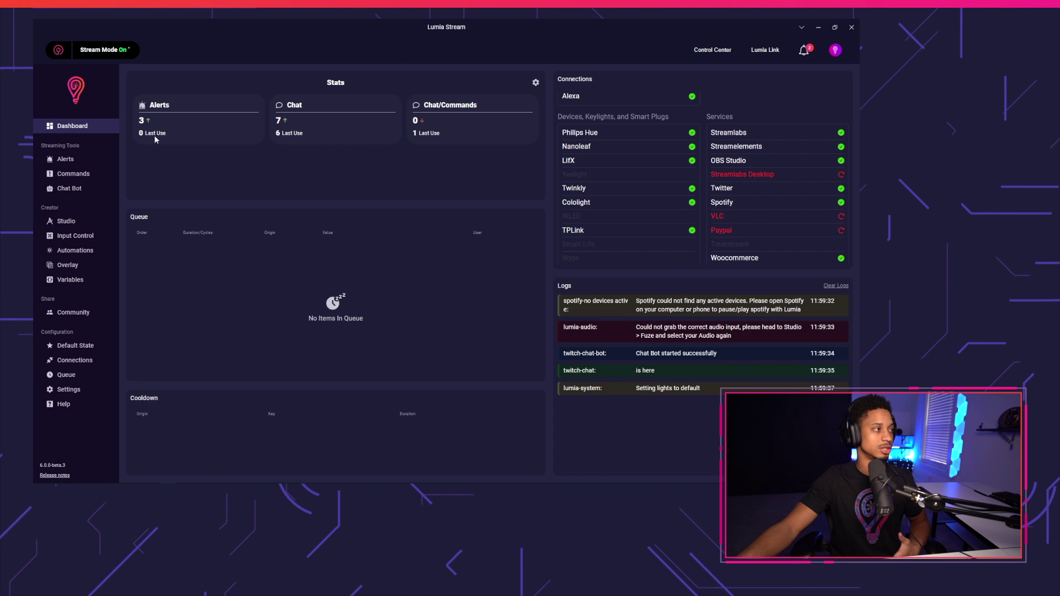
- Review the Twitter Follower and Like alert settings, then return to the Dashboard
left_click(77, 164)
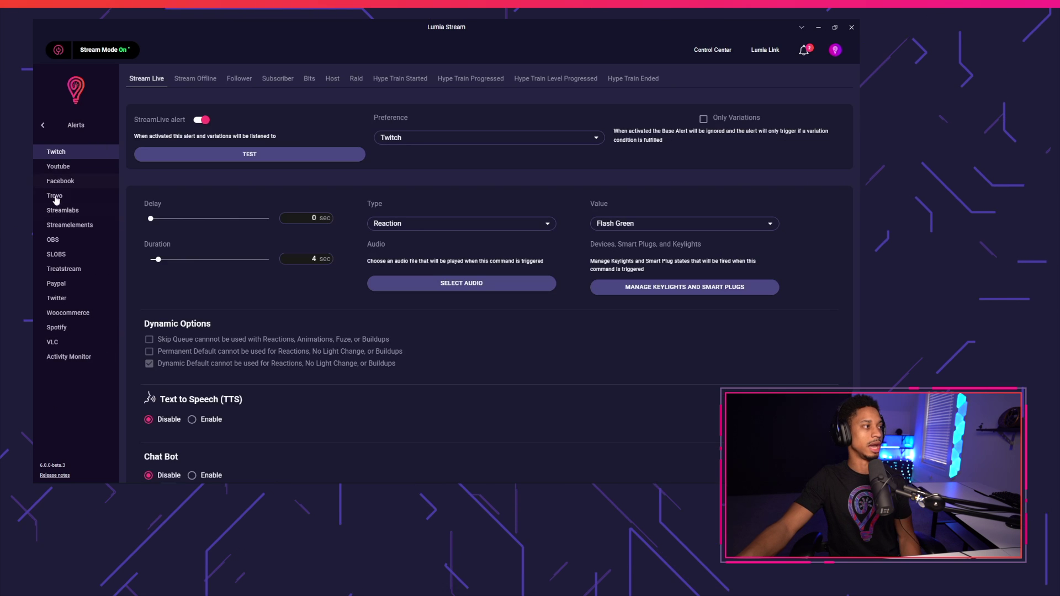
left_click(81, 298)
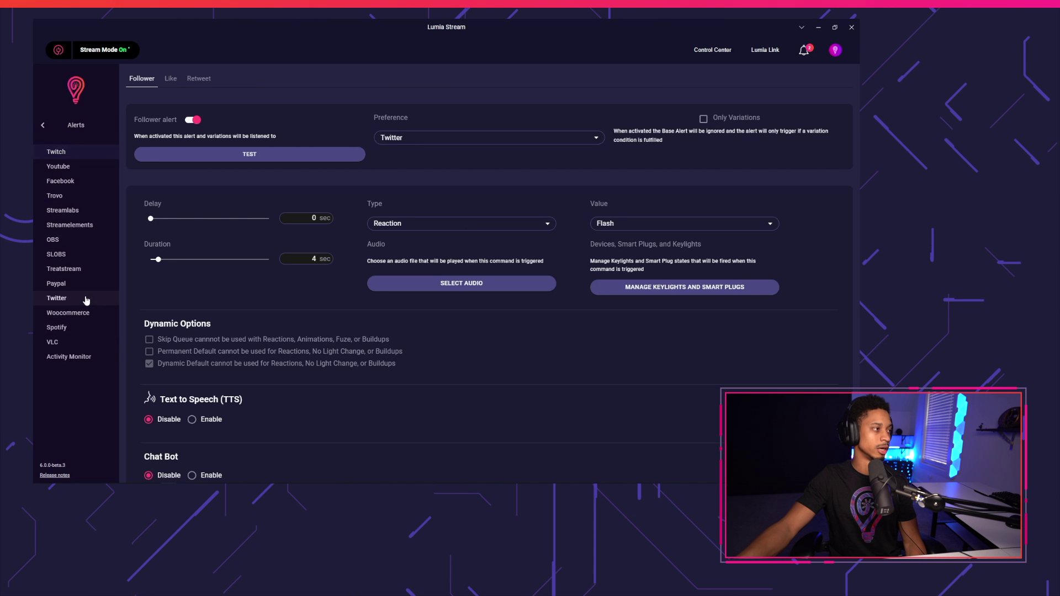
left_click(170, 85)
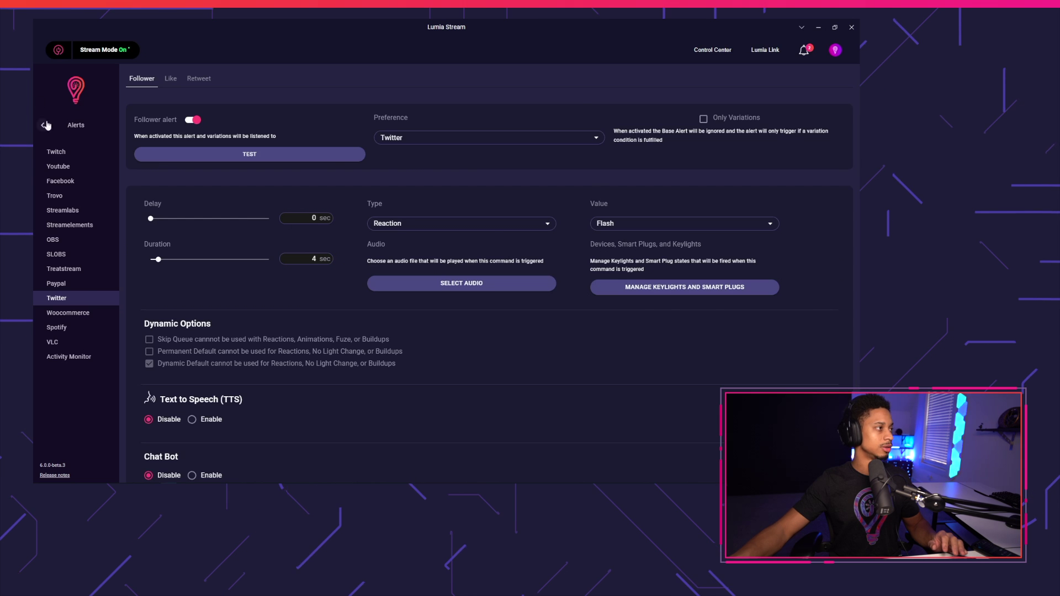
left_click(147, 155)
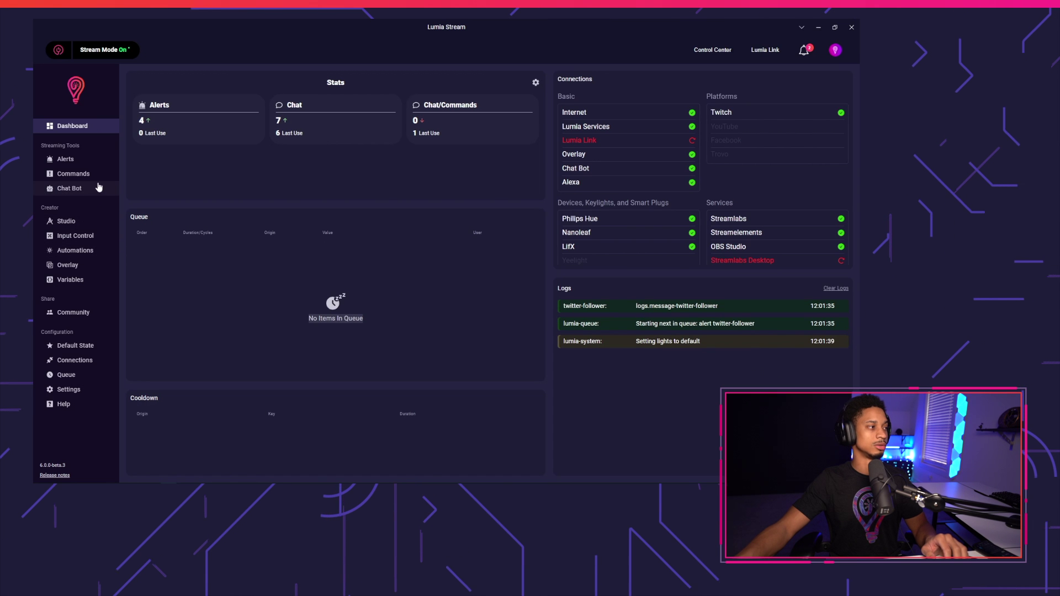
- Open Variables and scroll to the twitter_last_follower username, avatar and tweet rows
left_click(71, 281)
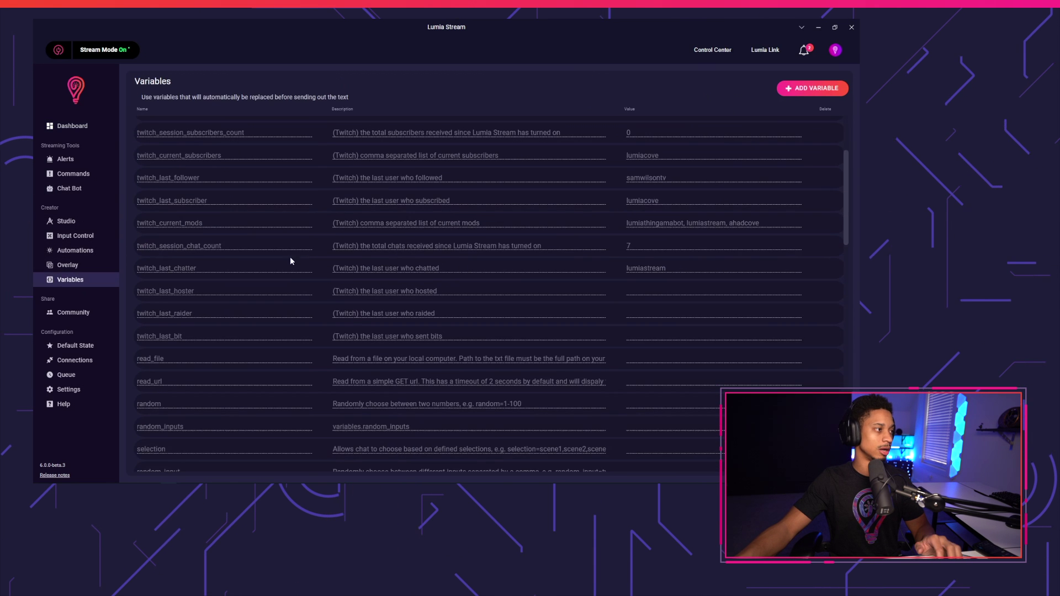
scroll(288, 242, "down", 15)
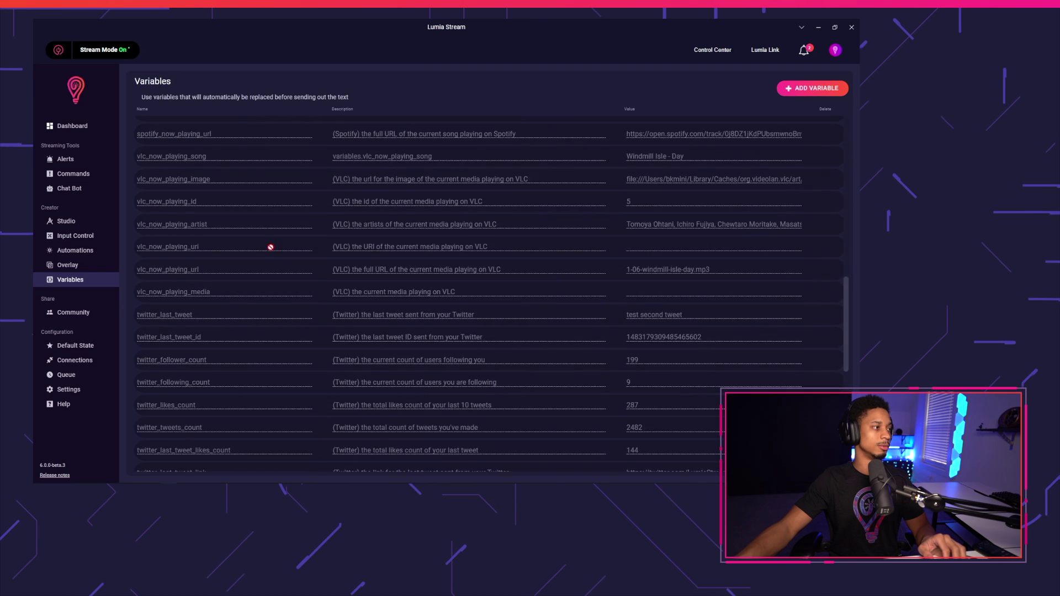
scroll(210, 320, "down", 3)
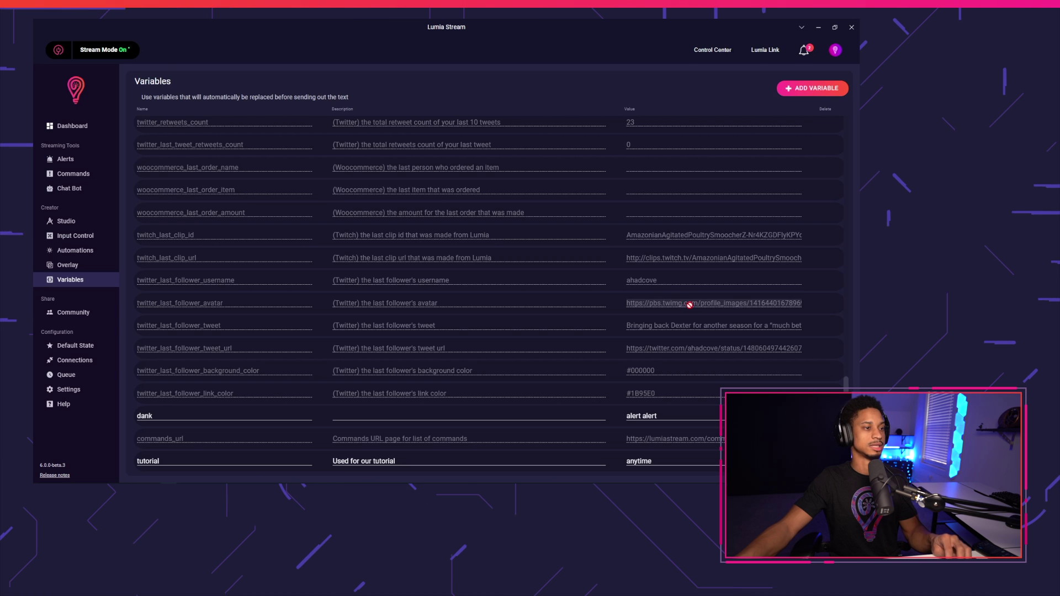
- Load the last follower's avatar URL in a Firefox tab, then return to Lumia Stream
mouse_move(119, 474)
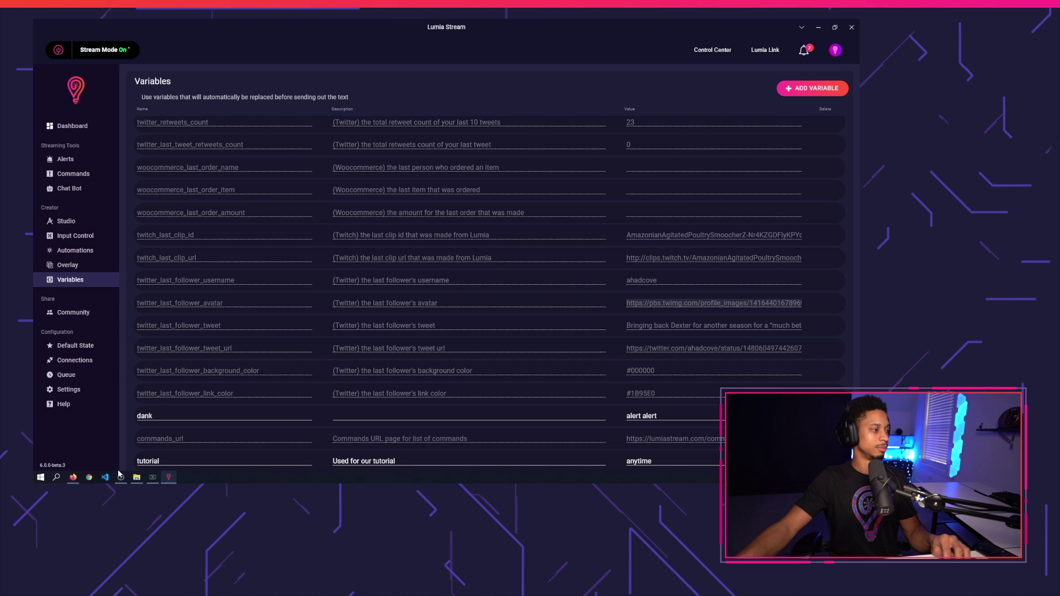
left_click(73, 477)
key("ctrl+v")
key("Return")
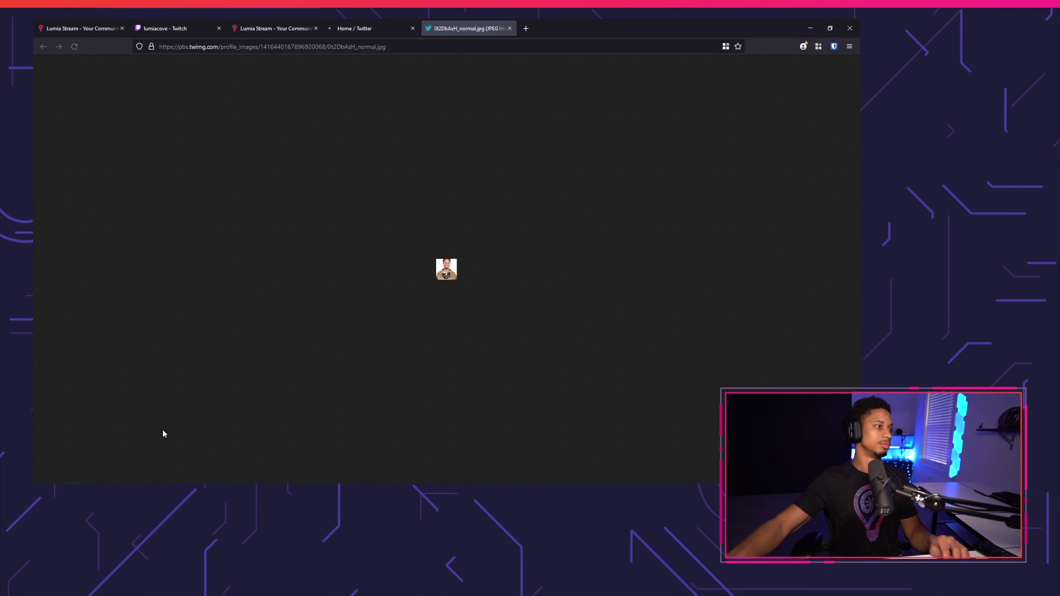
left_click(168, 477)
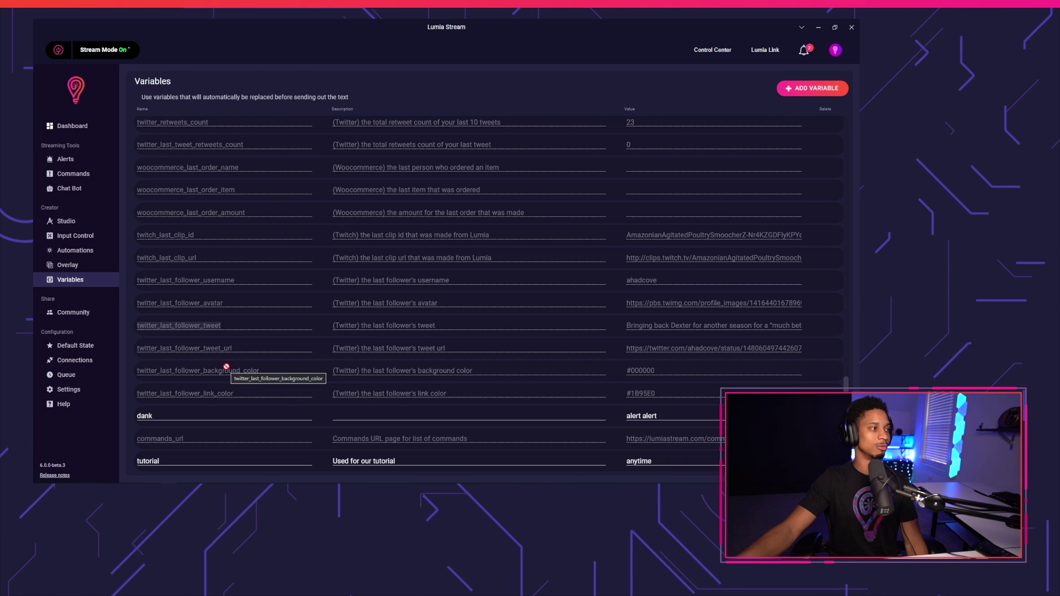
- Scroll the Variables list up to twitter_last_tweet ('test second tweet') and the tweet counts
scroll(192, 276, "up", 3)
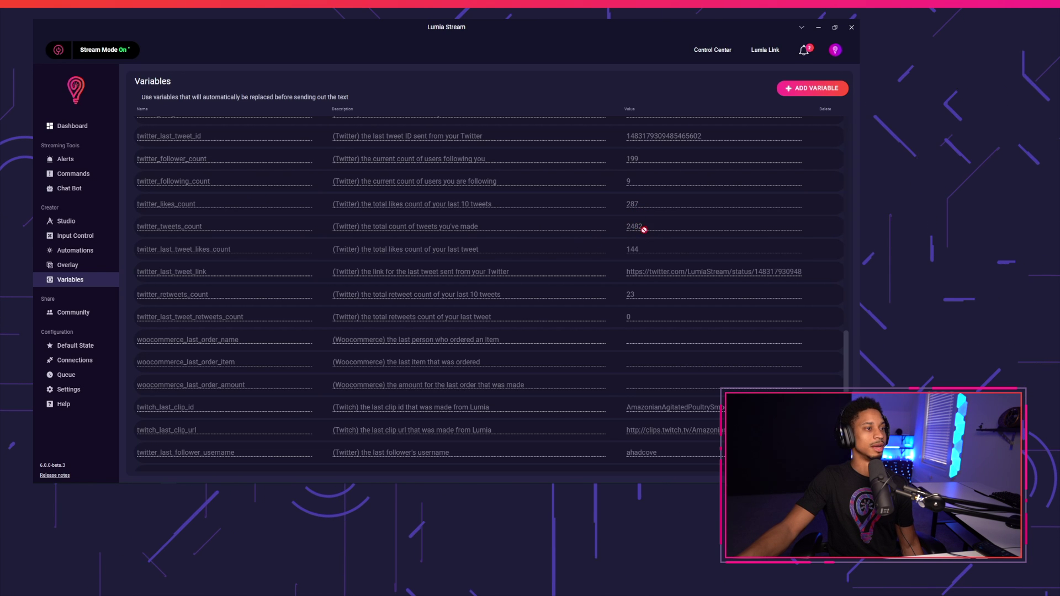
scroll(630, 237, "up", 2)
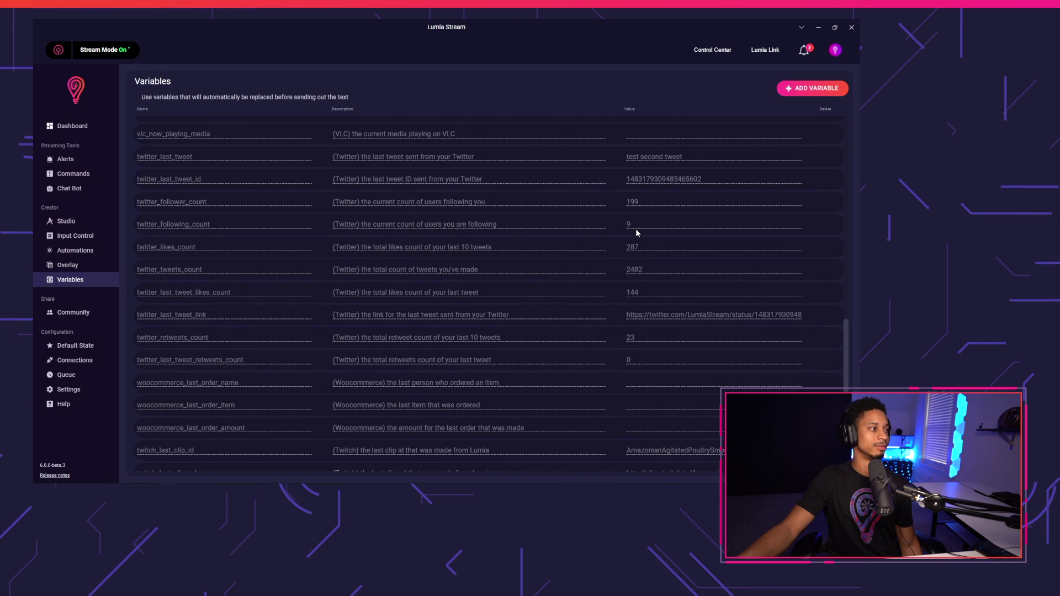
- Tweet 'Testing twitter out on our throwaway account' from the Twitter home feed, then return to Lumia
mouse_move(119, 479)
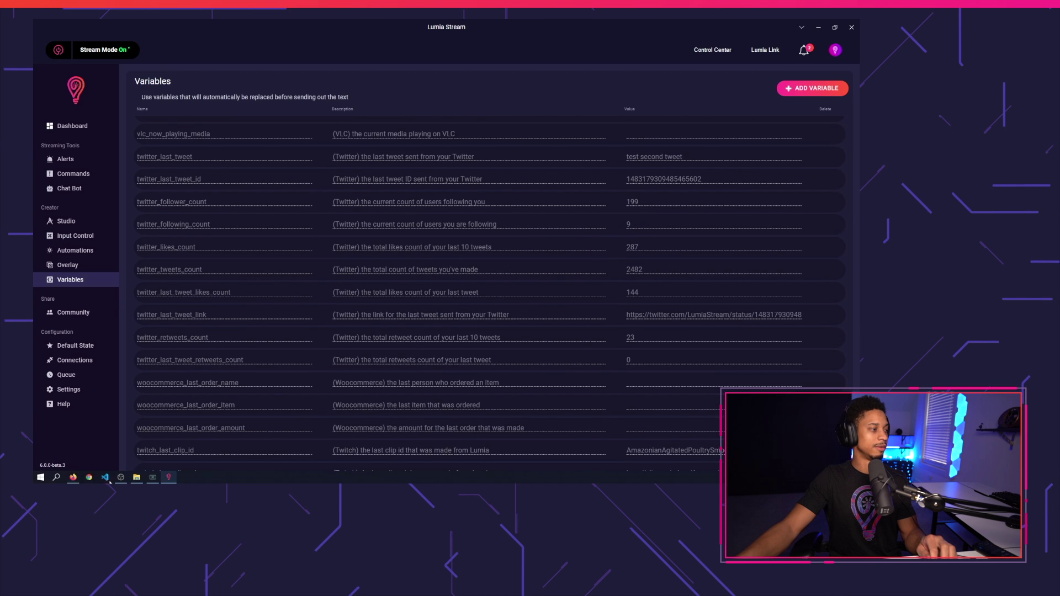
left_click(73, 478)
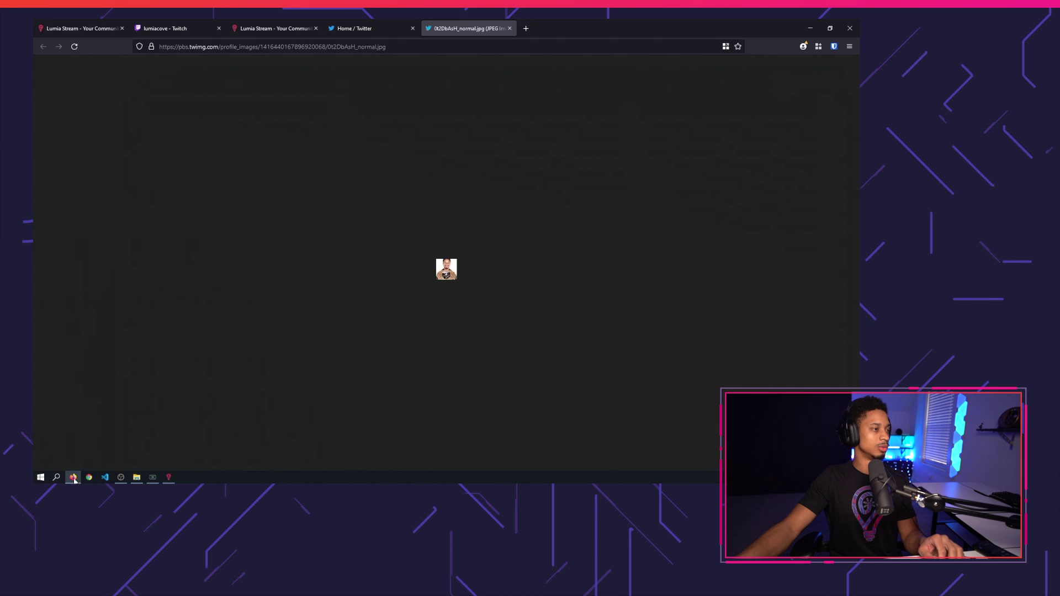
left_click(357, 28)
left_click(380, 93)
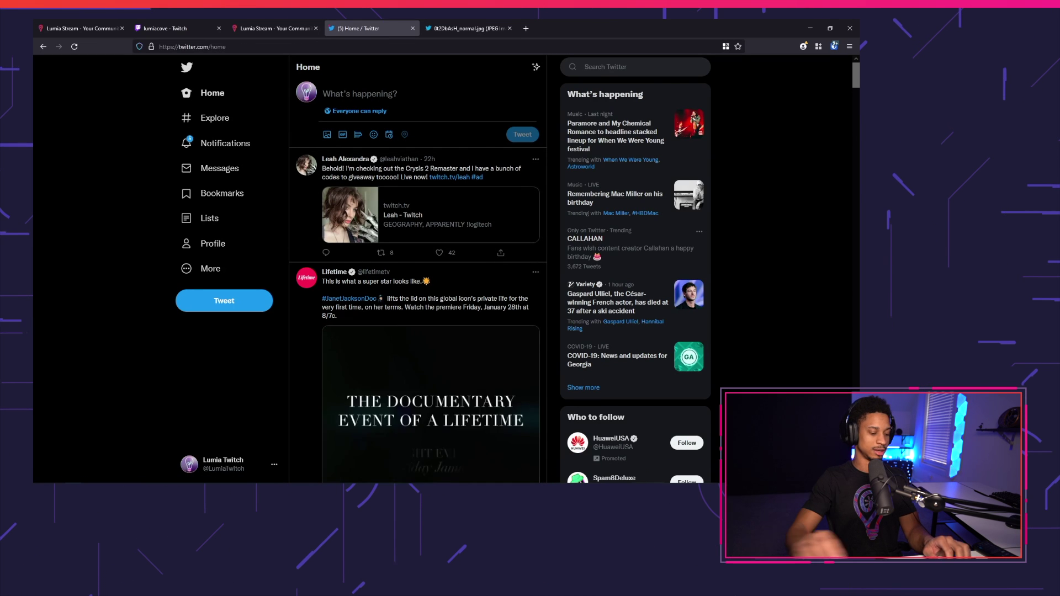
type("Testing twitter out on our throwaway account")
left_click(538, 141)
key("alt+Tab")
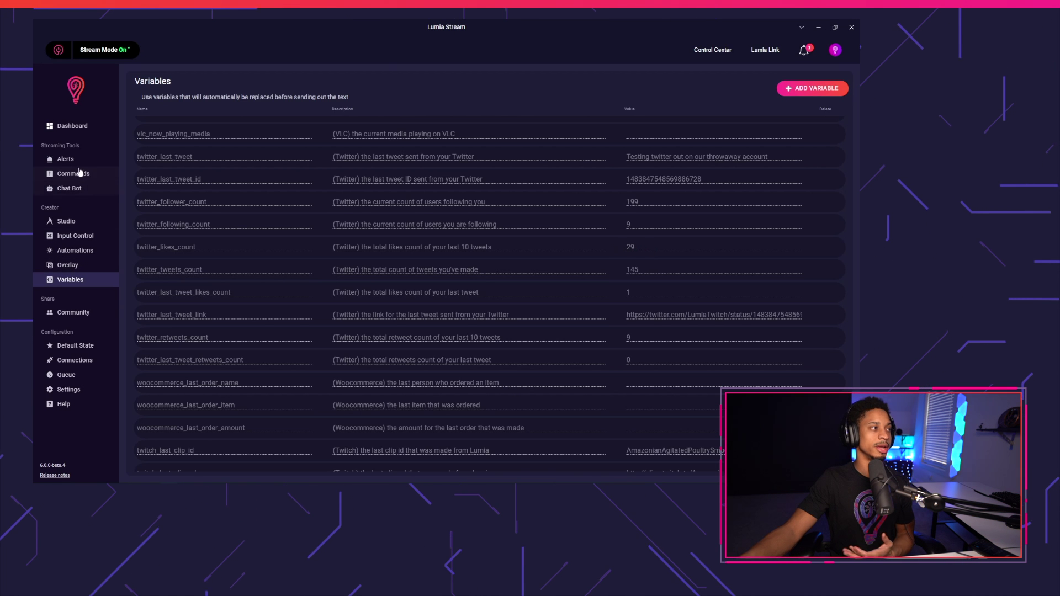
- Set the Twitter Like alert variation's condition to Greater Than Or Equal To Number
left_click(64, 159)
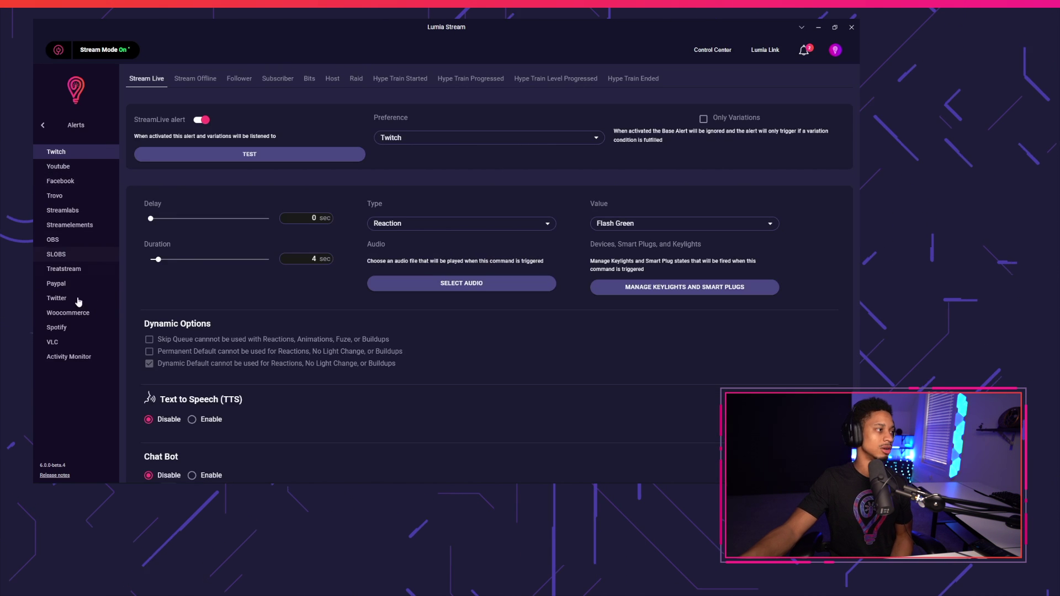
left_click(58, 298)
left_click(171, 78)
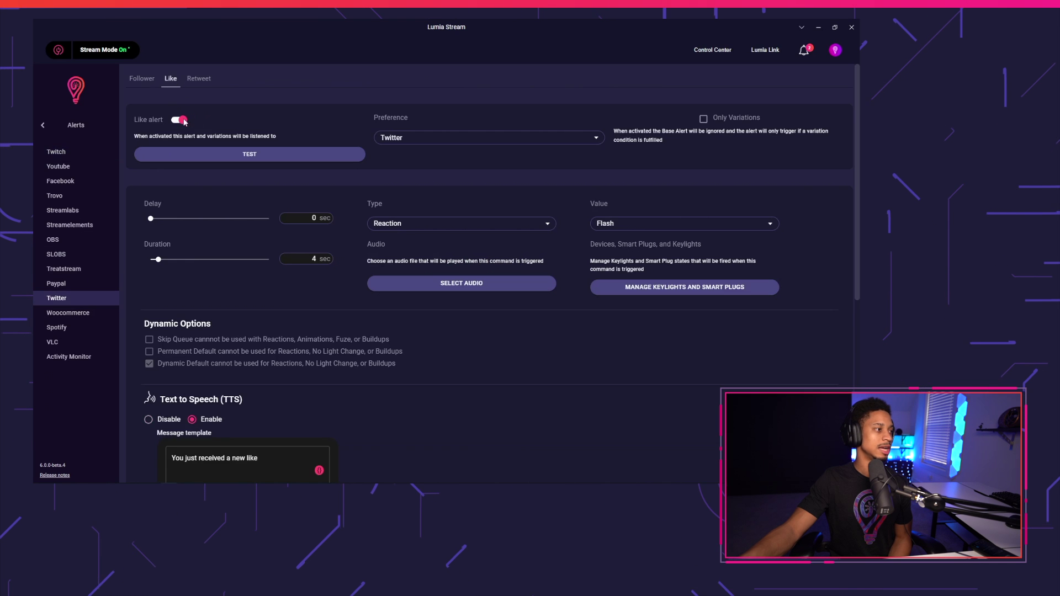
scroll(270, 342, "down", 2)
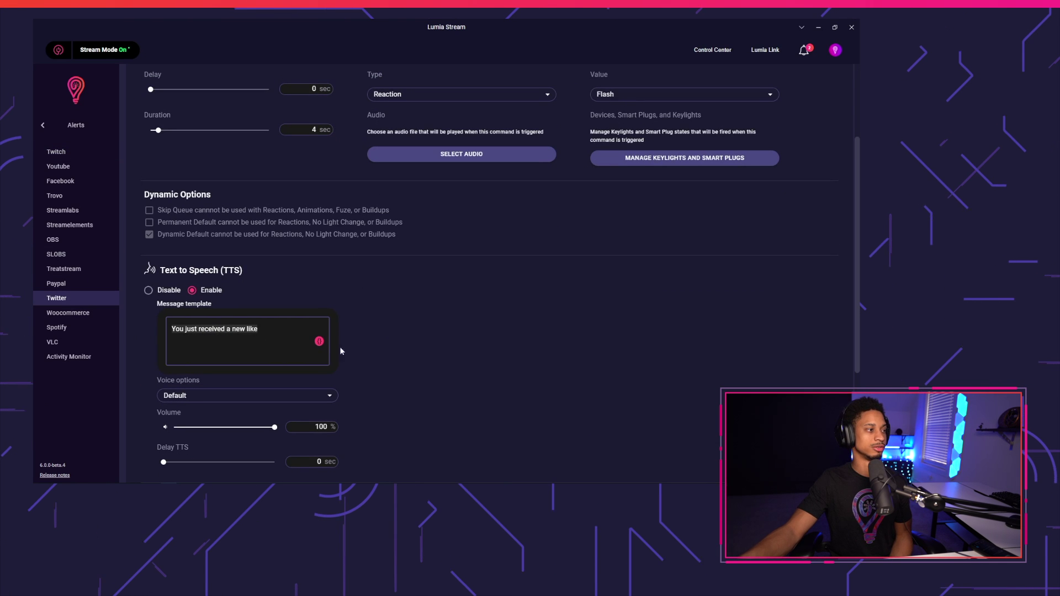
scroll(569, 360, "down", 3)
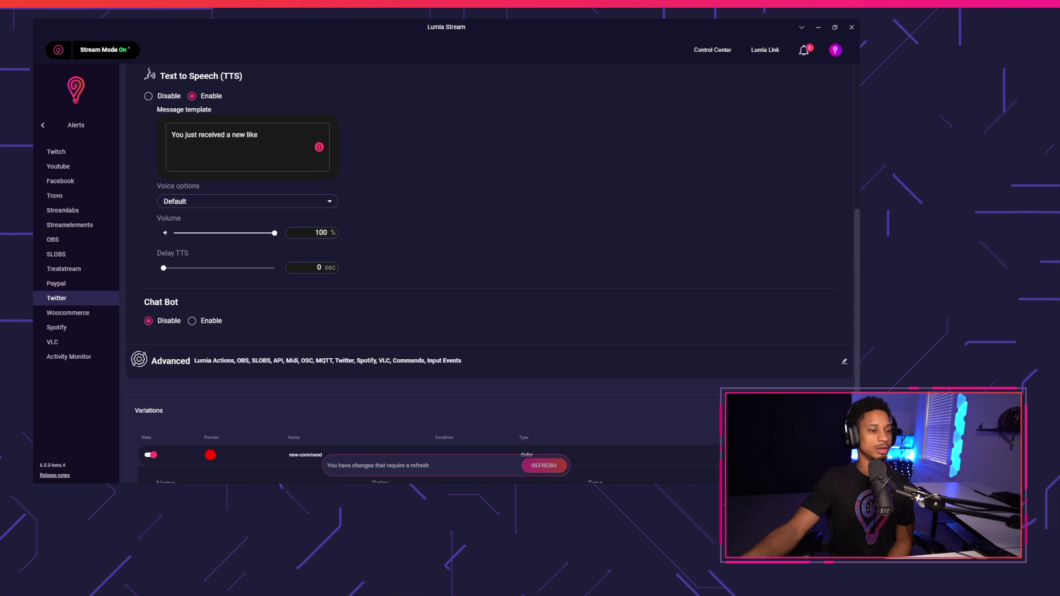
scroll(757, 390, "down", 2)
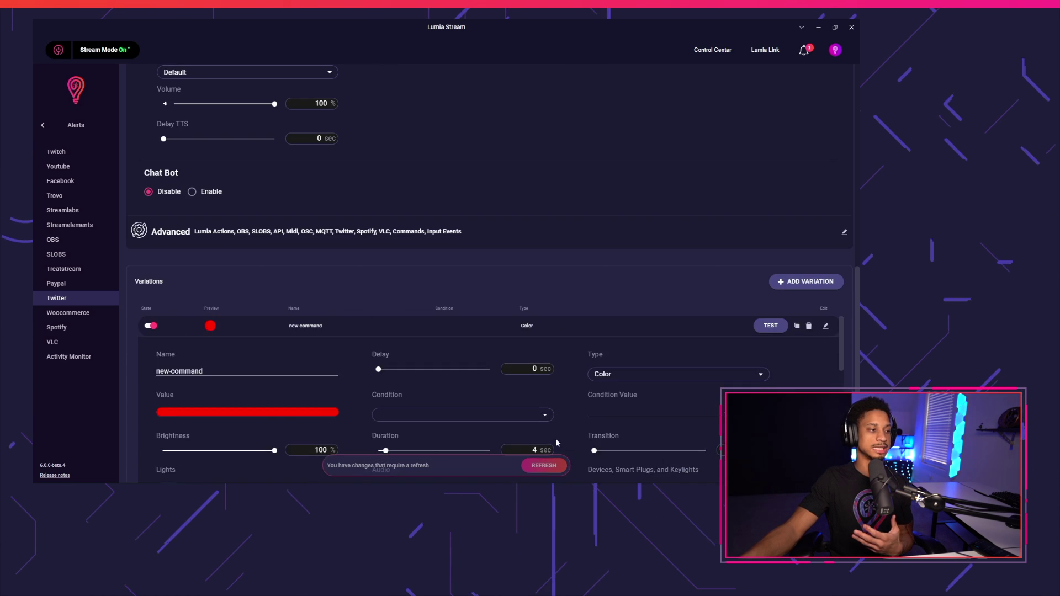
scroll(556, 442, "down", 2)
left_click(511, 329)
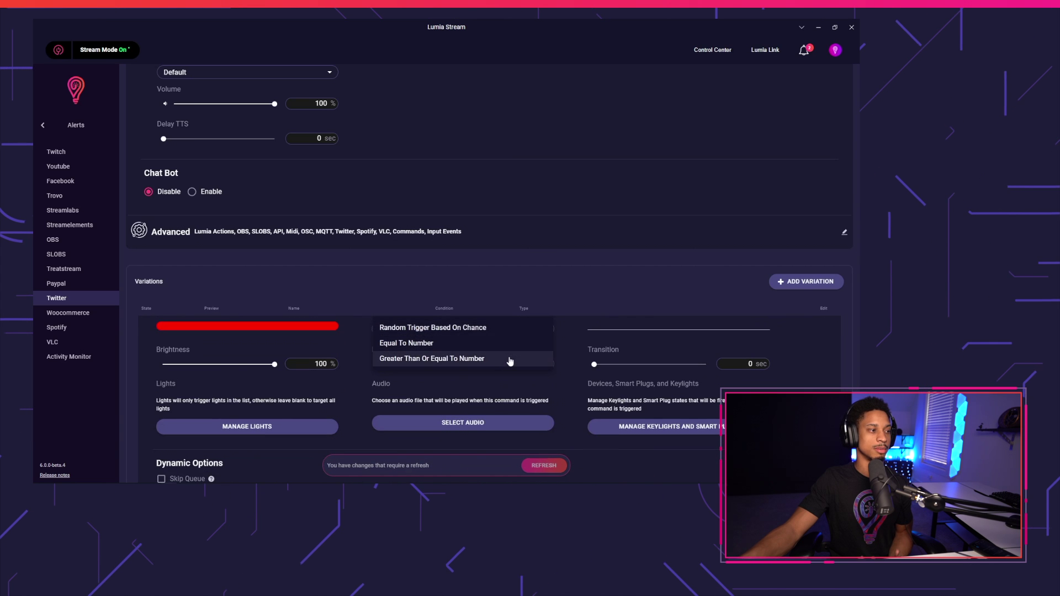
left_click(510, 359)
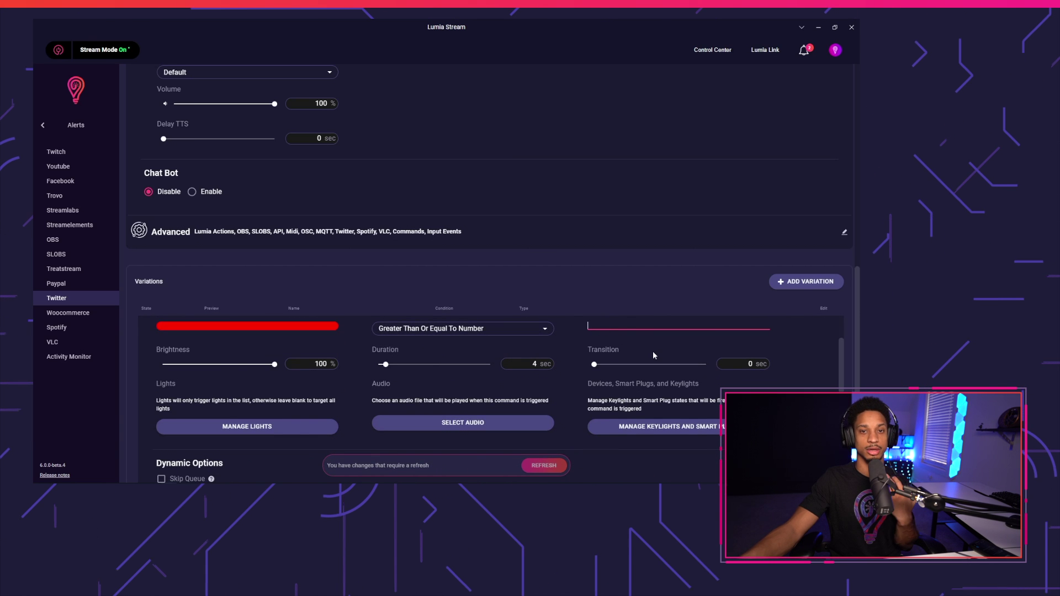
- On the Retweet alert, set the variation condition to Equal To Number
scroll(679, 336, "up", 2)
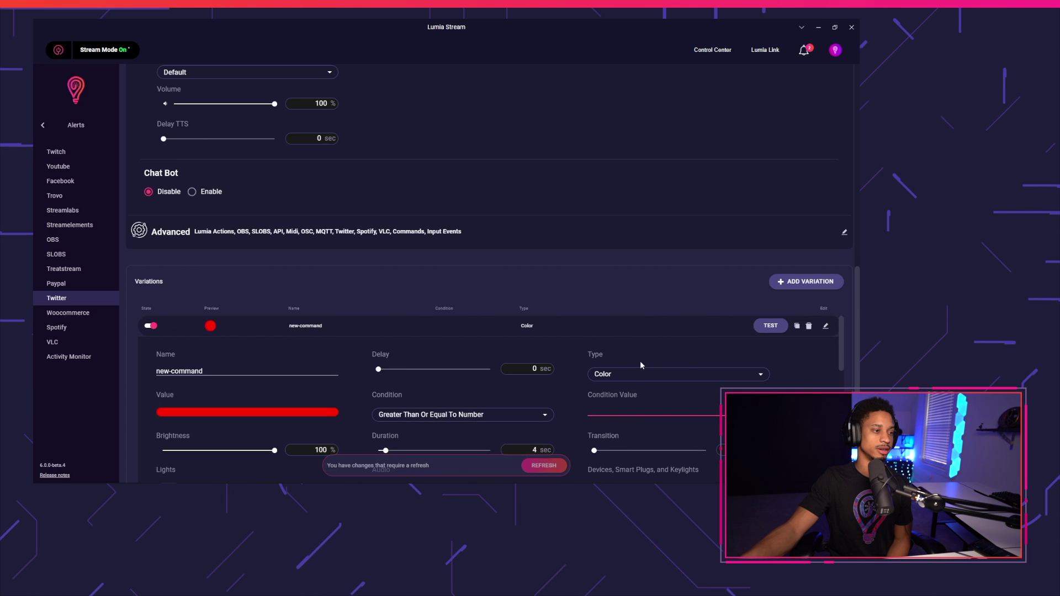
scroll(643, 369, "up", 8)
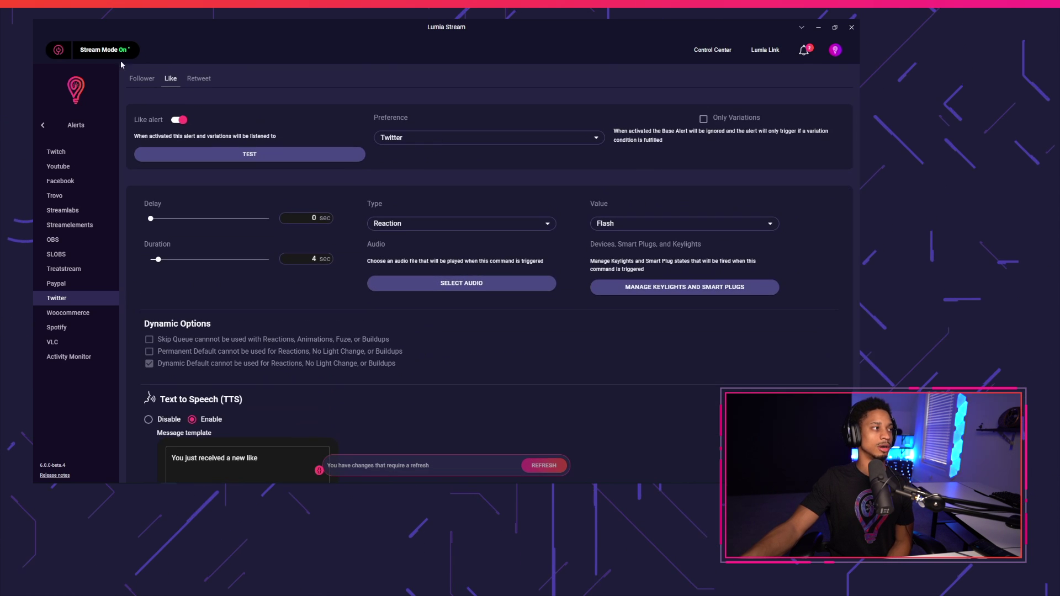
left_click(199, 78)
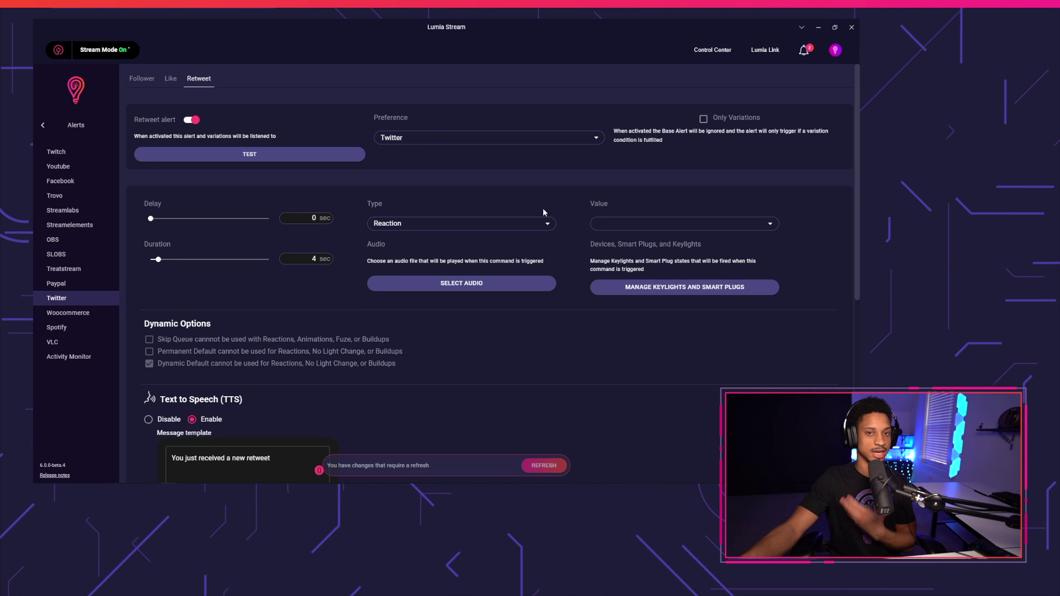
scroll(702, 381, "down", 6)
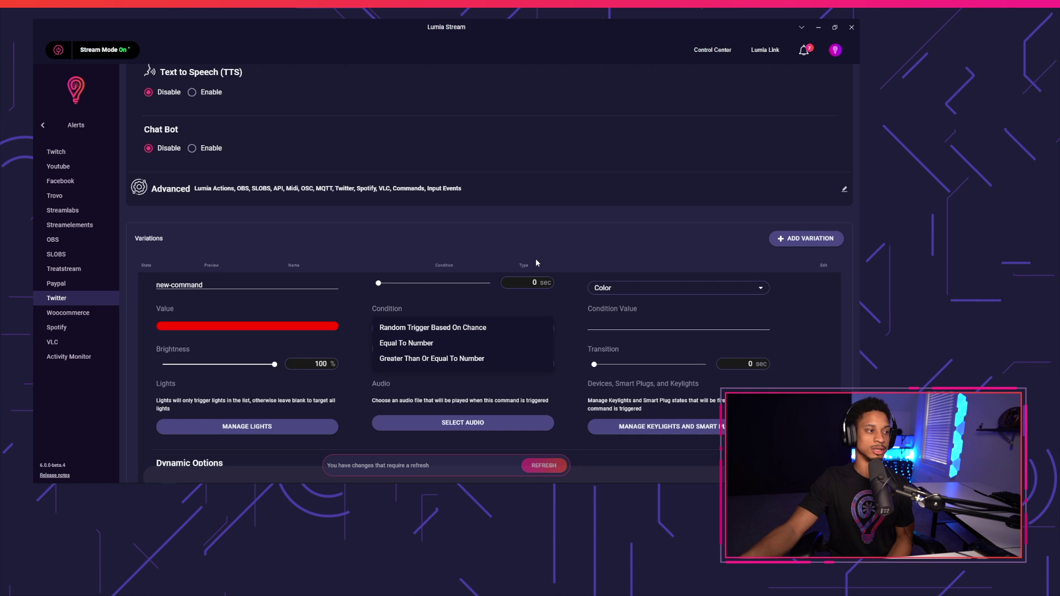
left_click(420, 343)
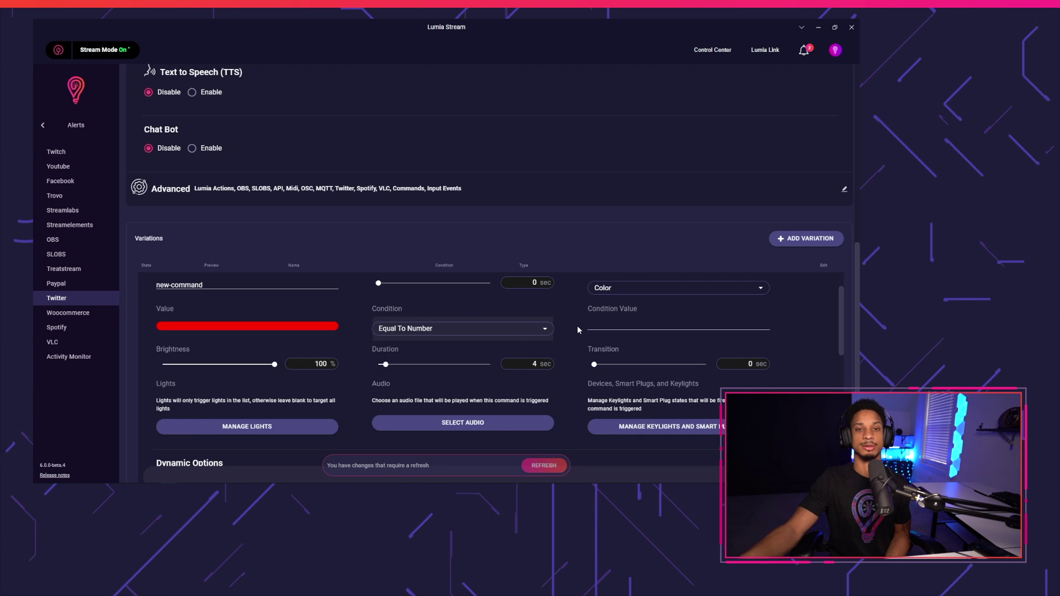
- Enable Text to Speech and Chat Bot, pasting the follower announcement template as the message
scroll(578, 330, "up", 5)
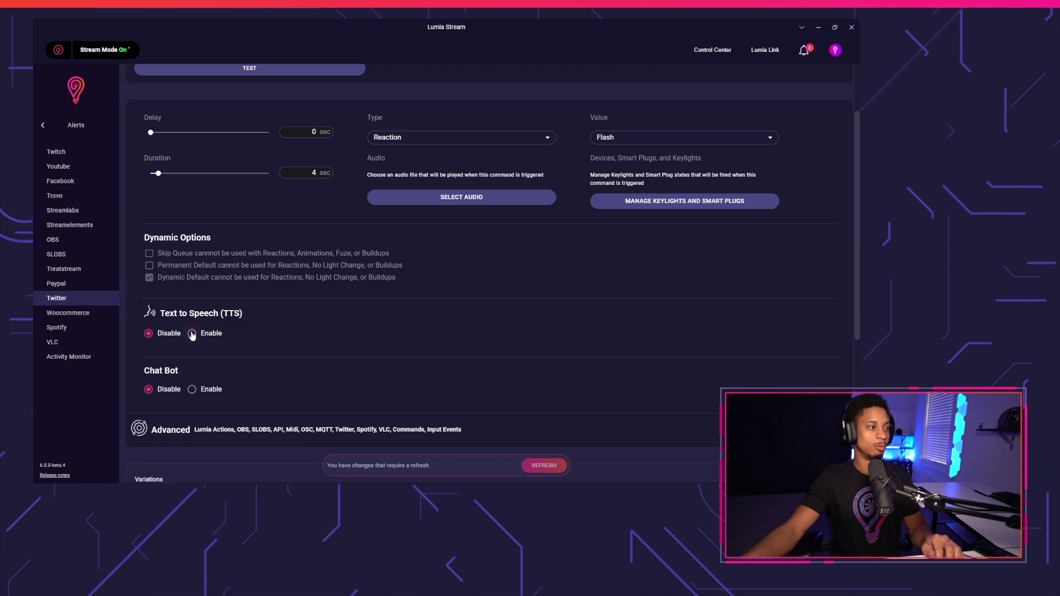
left_click(192, 334)
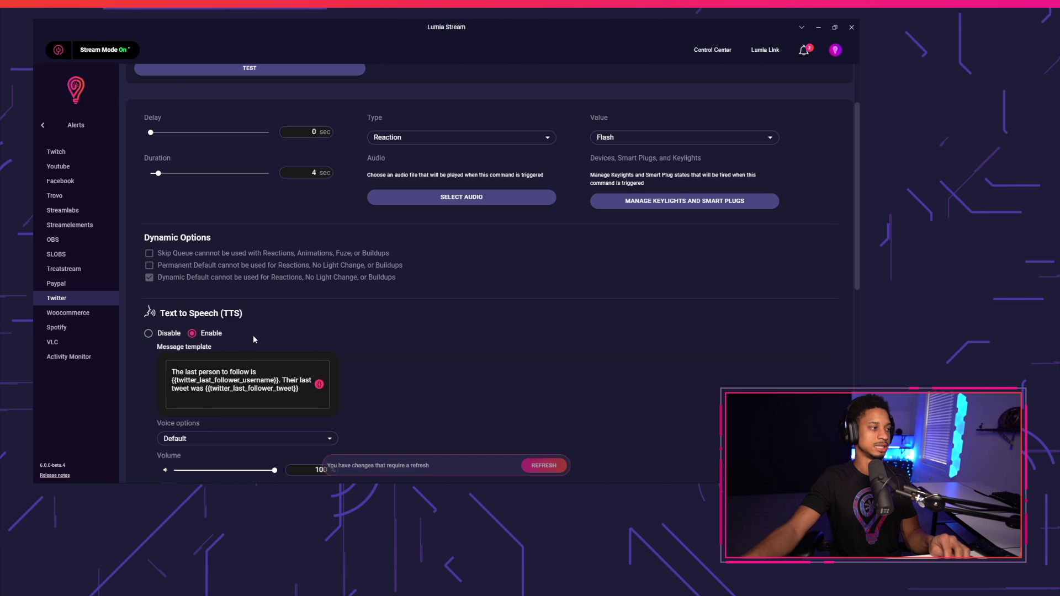
scroll(290, 318, "down", 2)
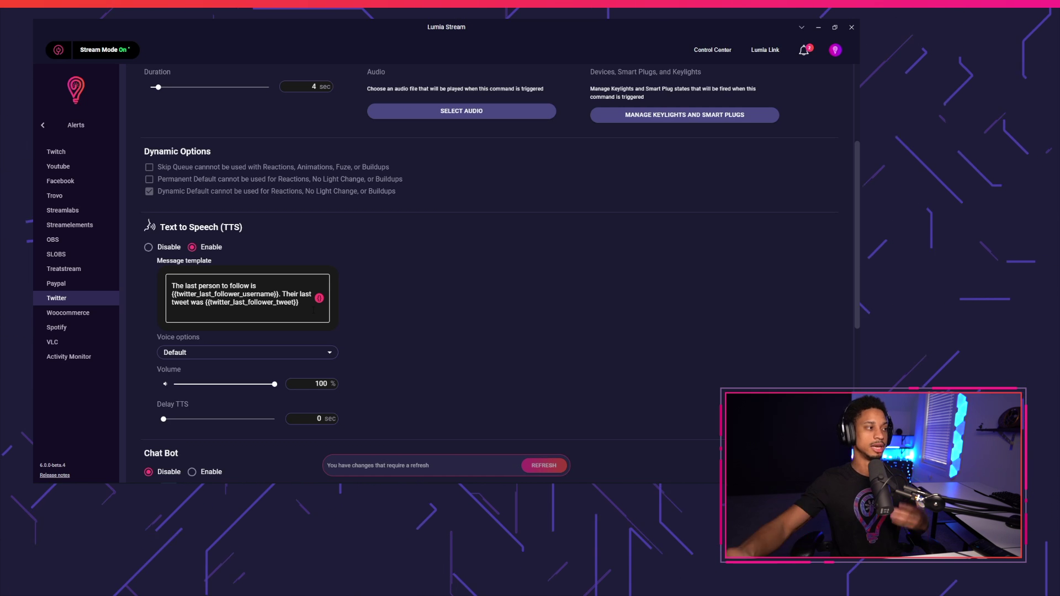
scroll(315, 310, "down", 2)
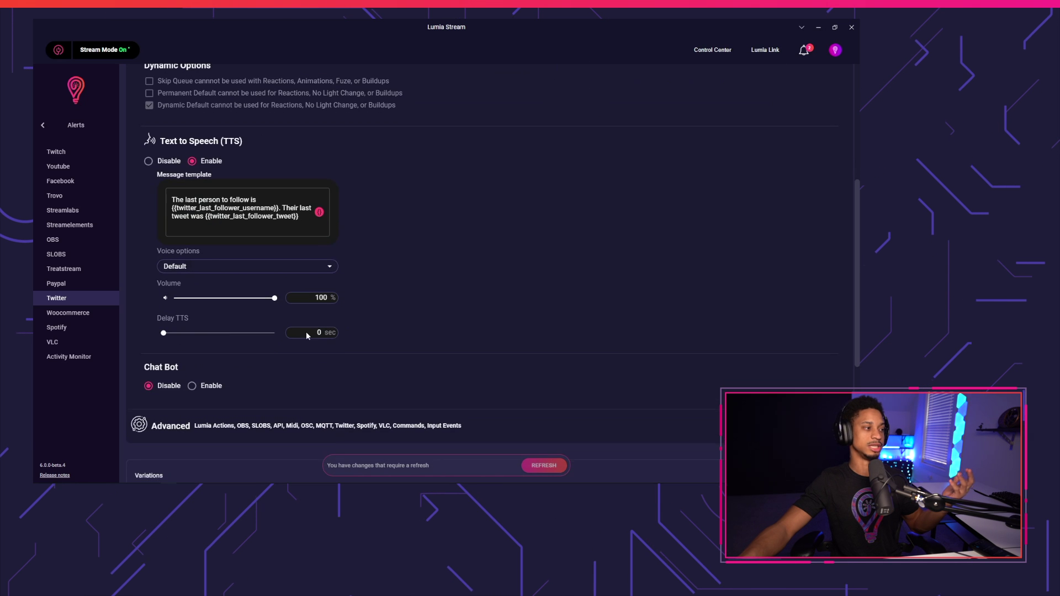
left_click(192, 386)
scroll(359, 386, "down", 2)
scroll(359, 386, "down", 2)
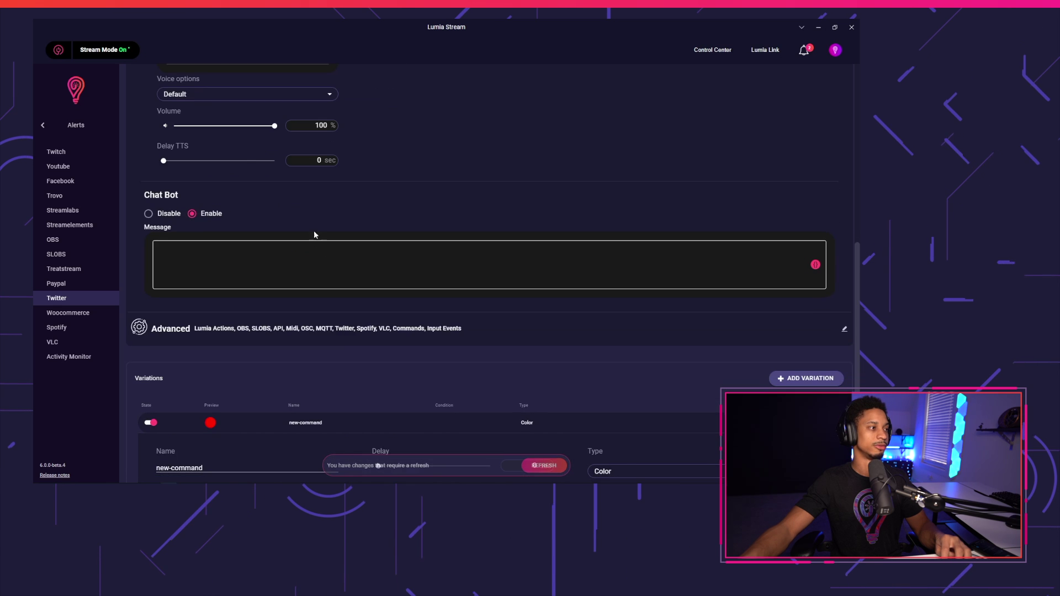
left_click(327, 255)
type("The last person to follow is {{twitter_last_follower_username}}. Their last tweet was {{twitter_last_follower_tweet}}")
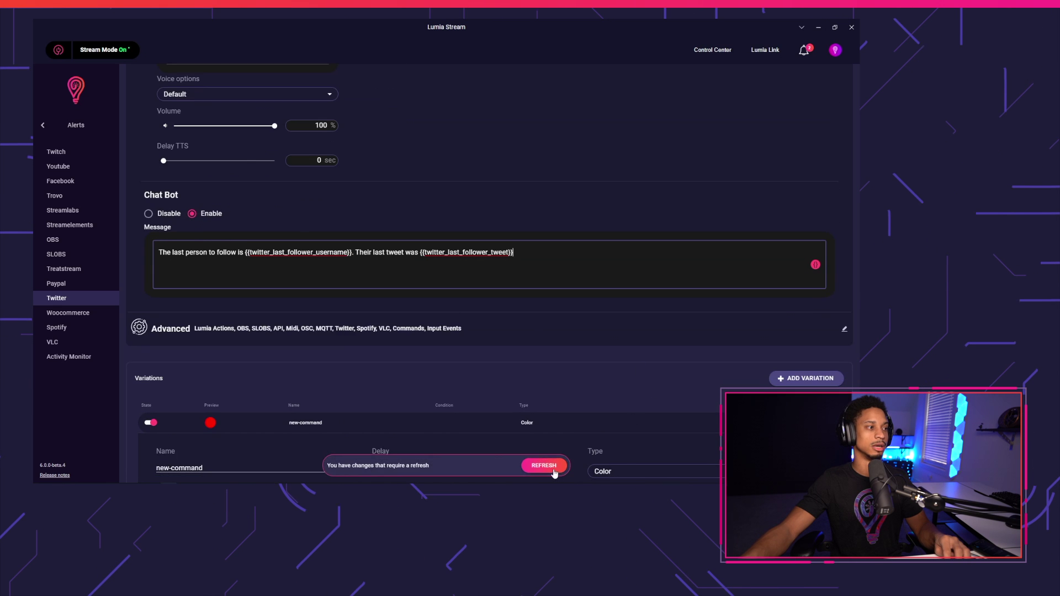
- Delete the new-command variation and apply the changes with REFRESH
scroll(813, 331, "down", 3)
left_click(809, 294)
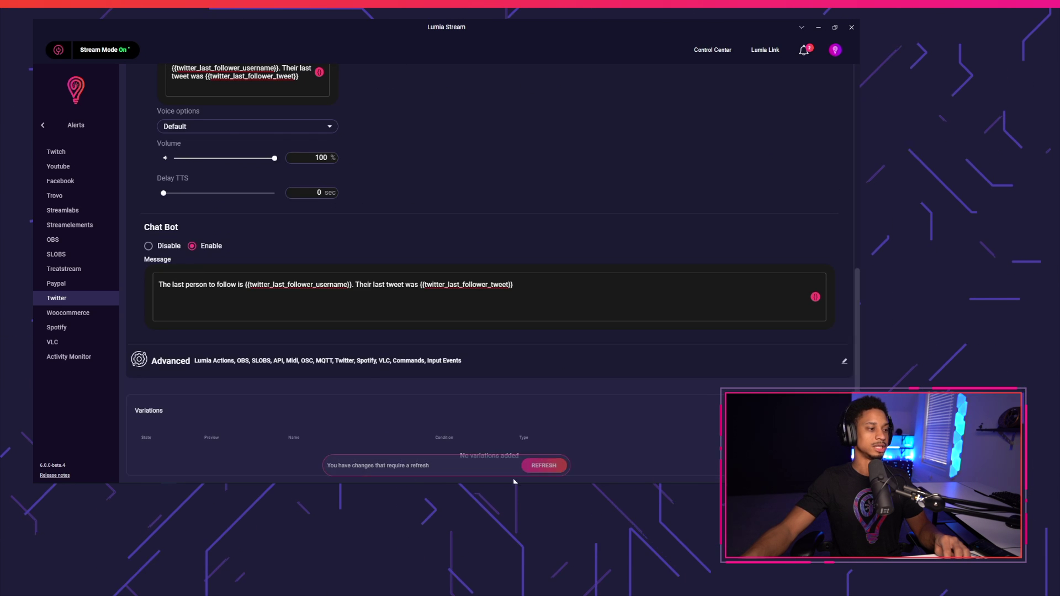
left_click(543, 465)
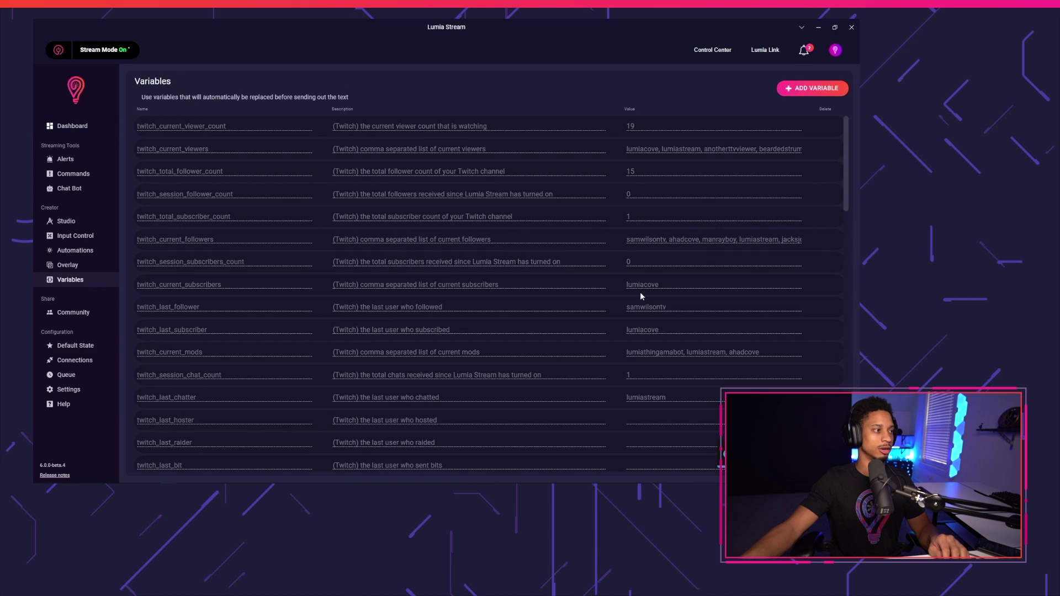
- Scroll through the twitter_ variables, then go via Alerts back to the Dashboard
scroll(740, 364, "down", 20)
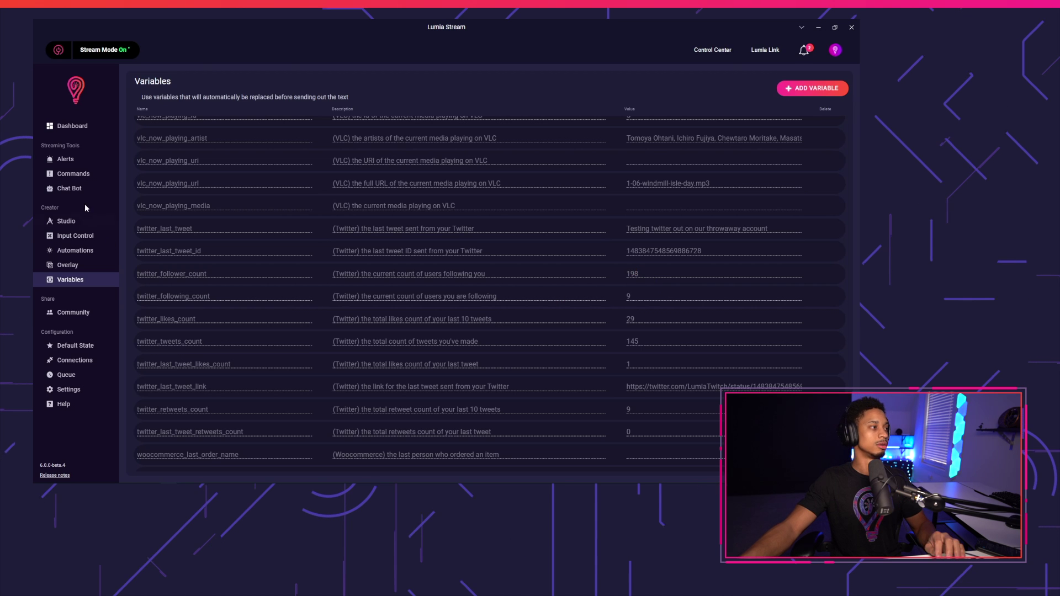
left_click(66, 160)
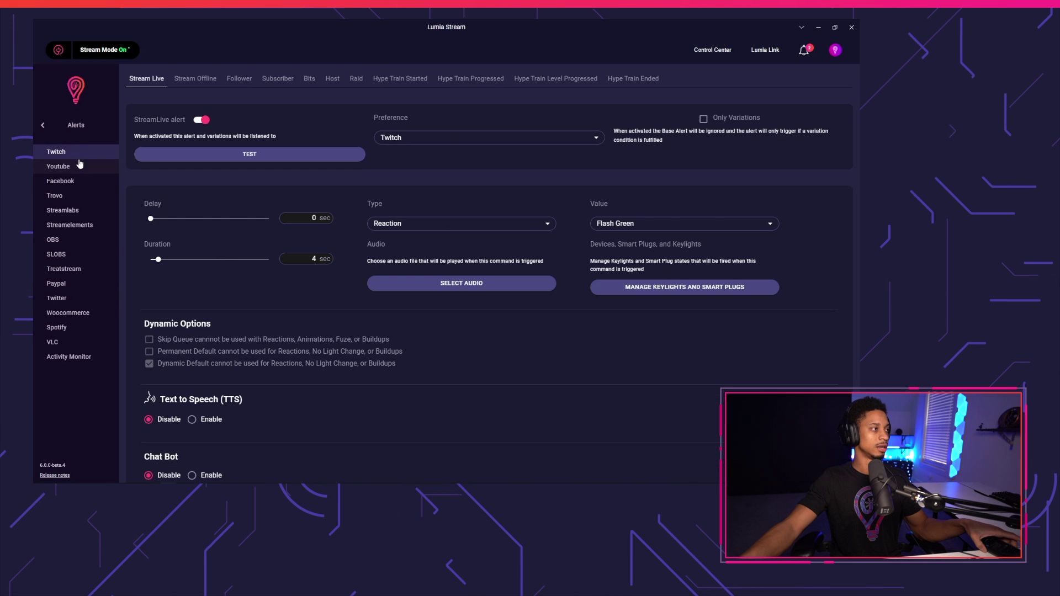
left_click(45, 126)
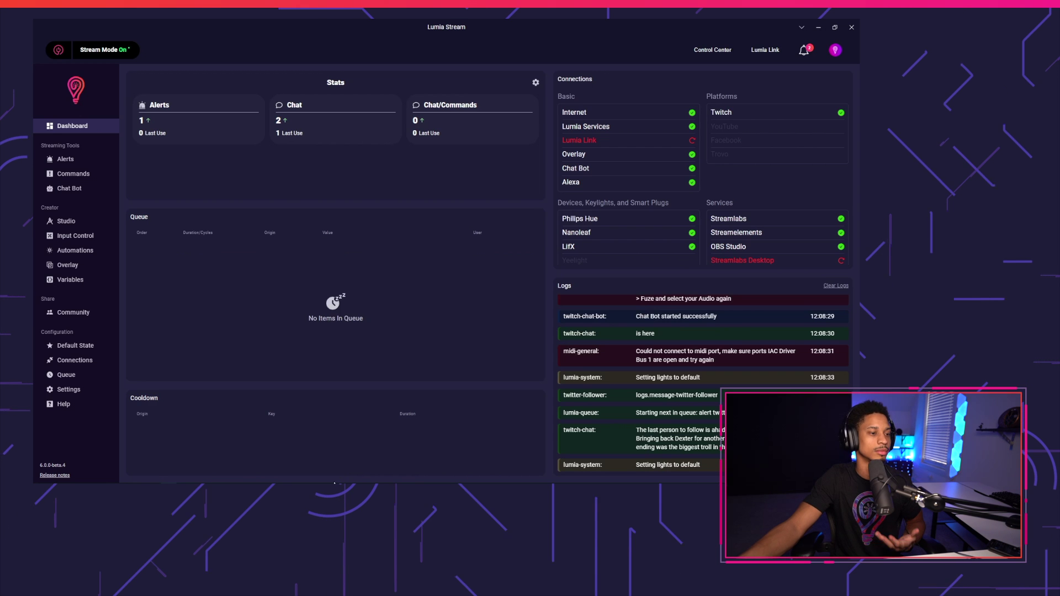
mouse_move(229, 474)
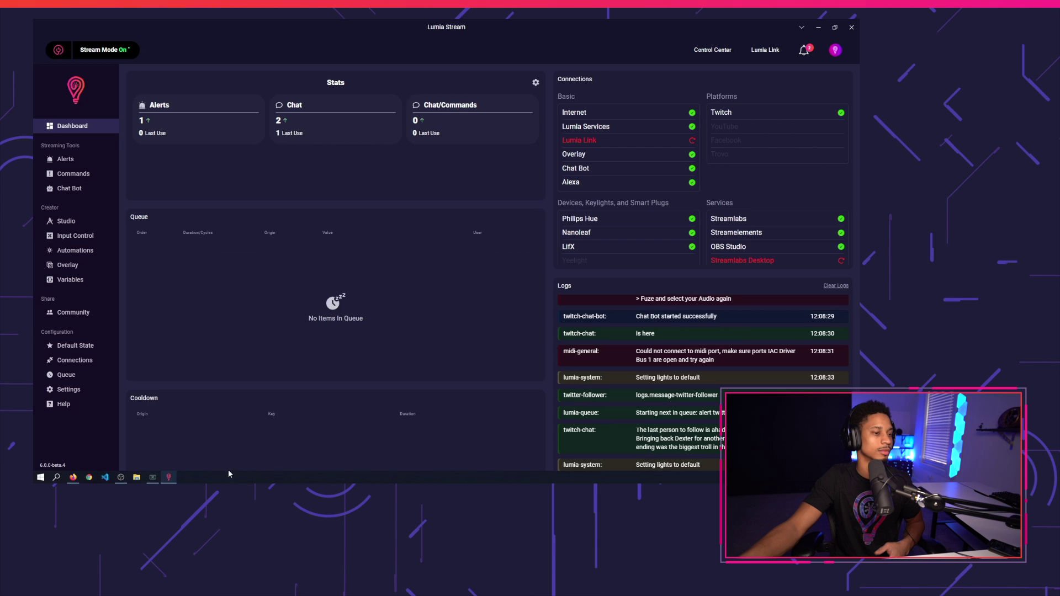
left_click(73, 477)
left_click(165, 28)
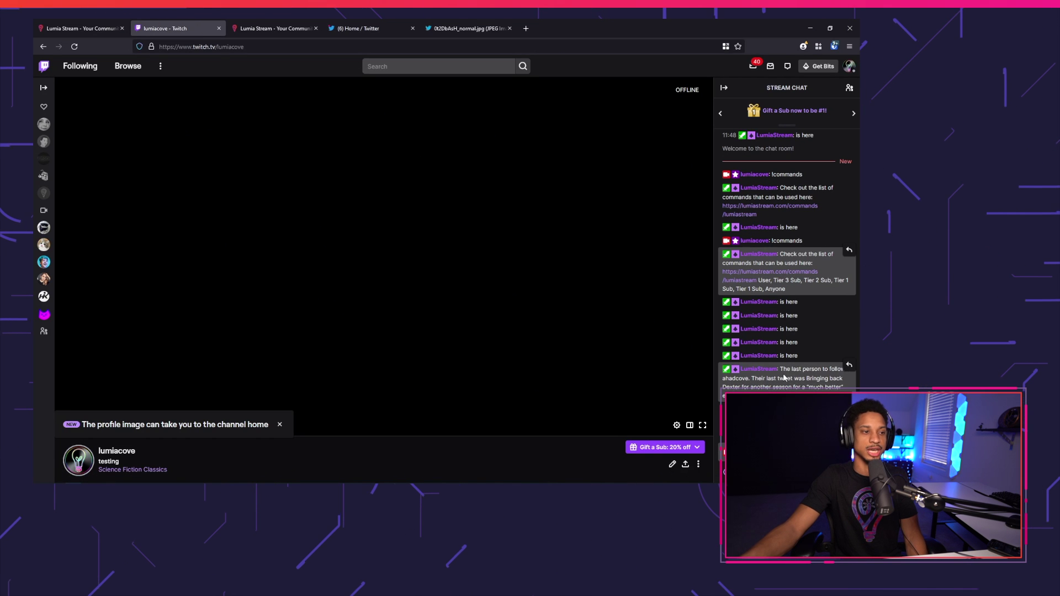
mouse_move(245, 478)
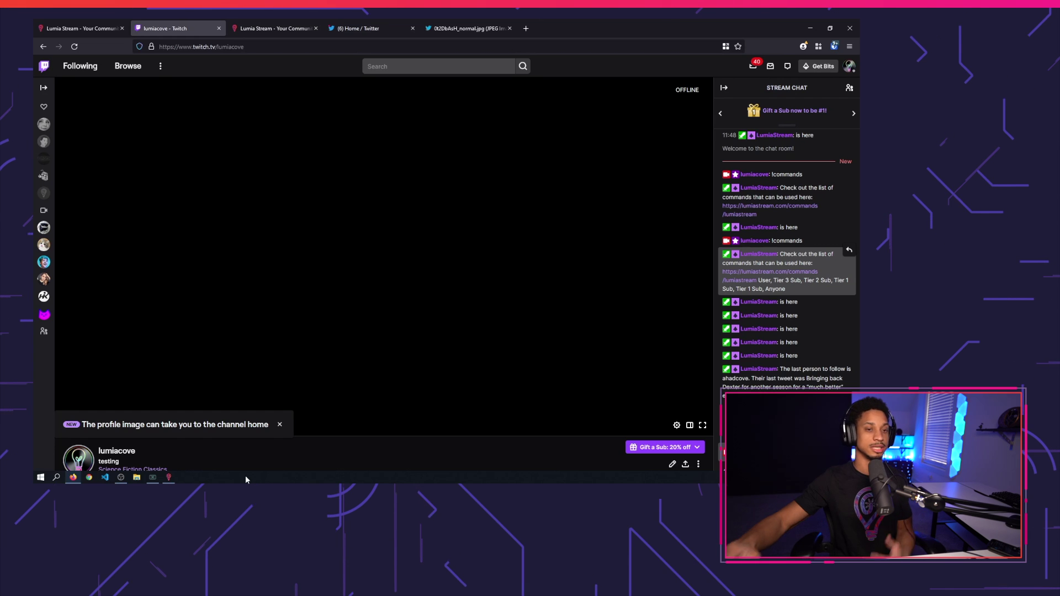
key("alt+Tab")
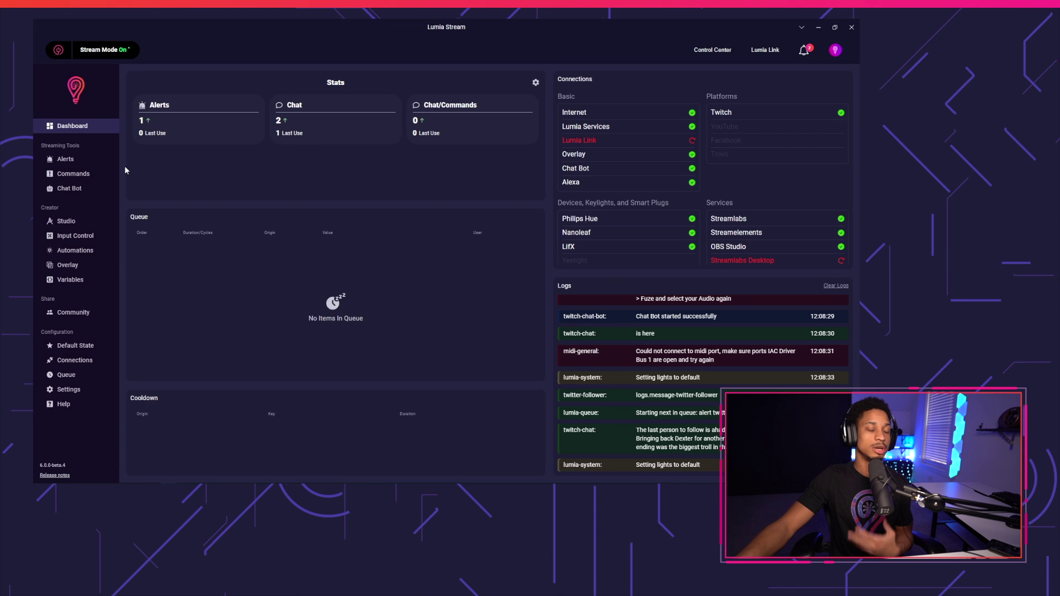
- From the Dashboard, start a new chat command and open its Twitter action
left_click(95, 162)
left_click(42, 130)
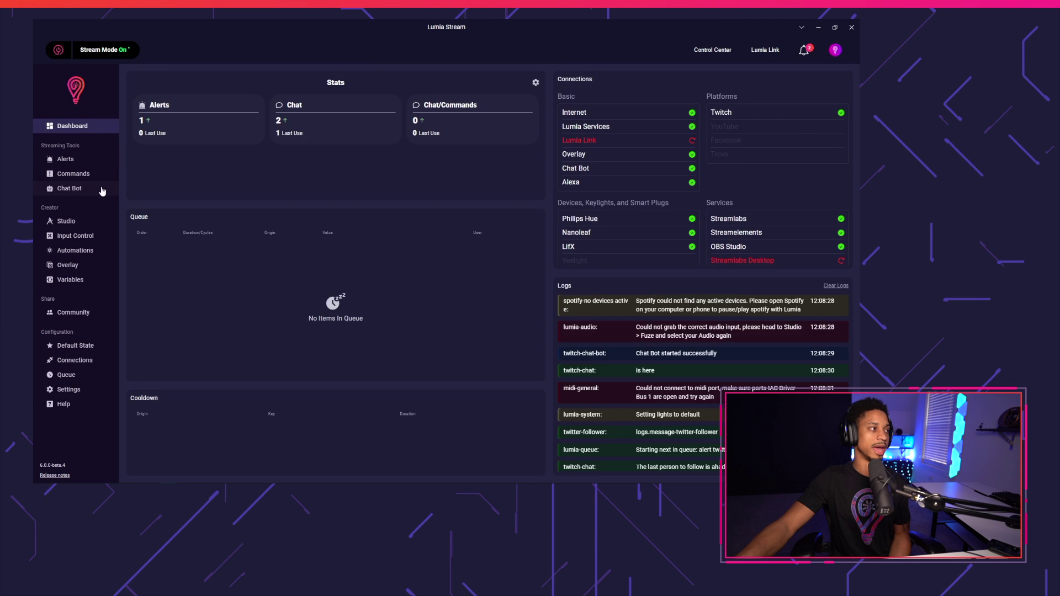
left_click(376, 121)
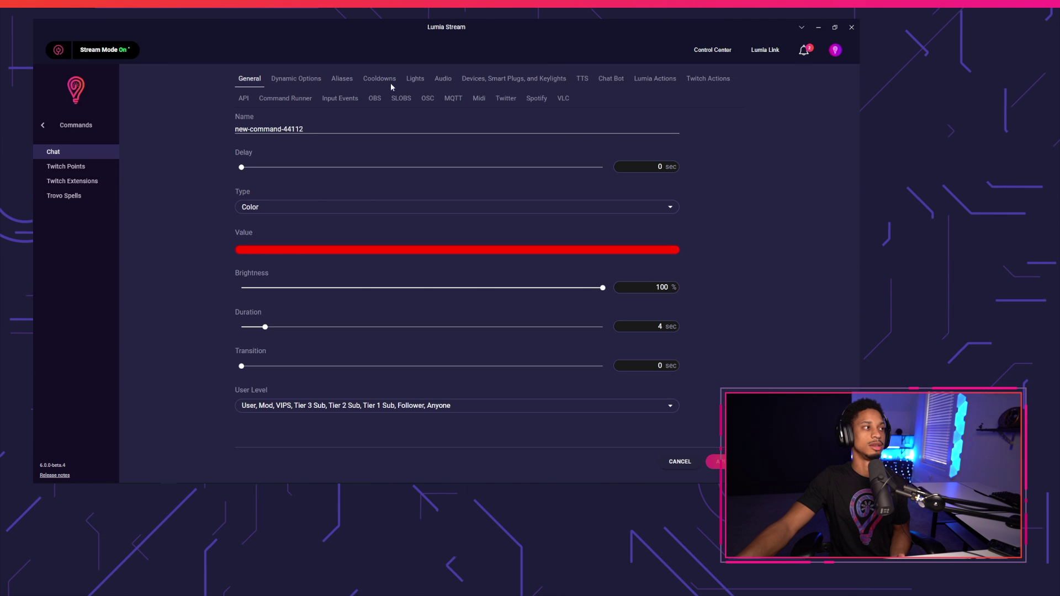
left_click(507, 100)
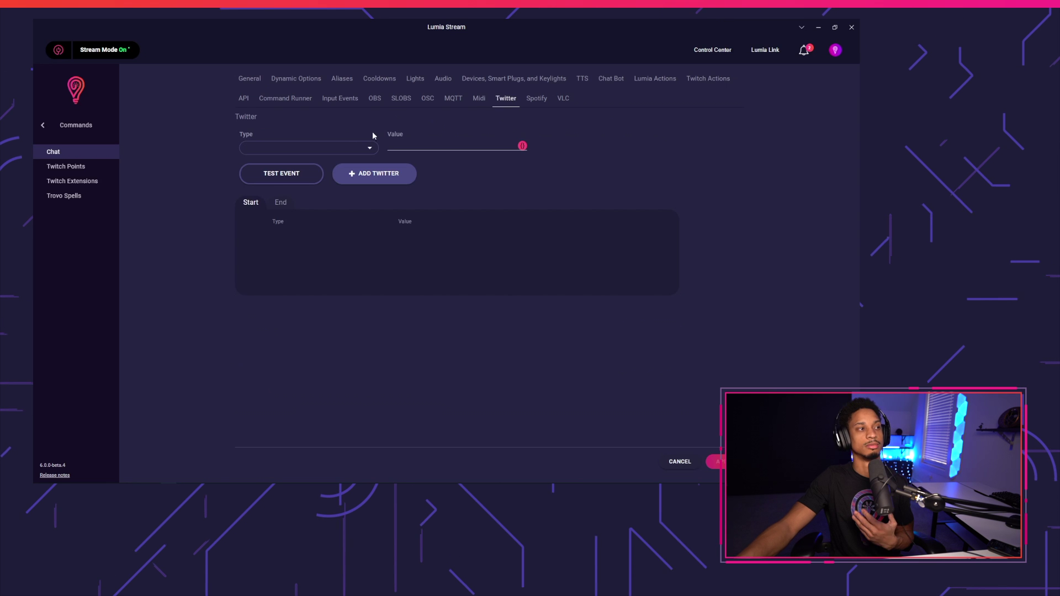
- Try the Send Tweet With Media, Send DM and Upload Banner Image action types
left_click(342, 149)
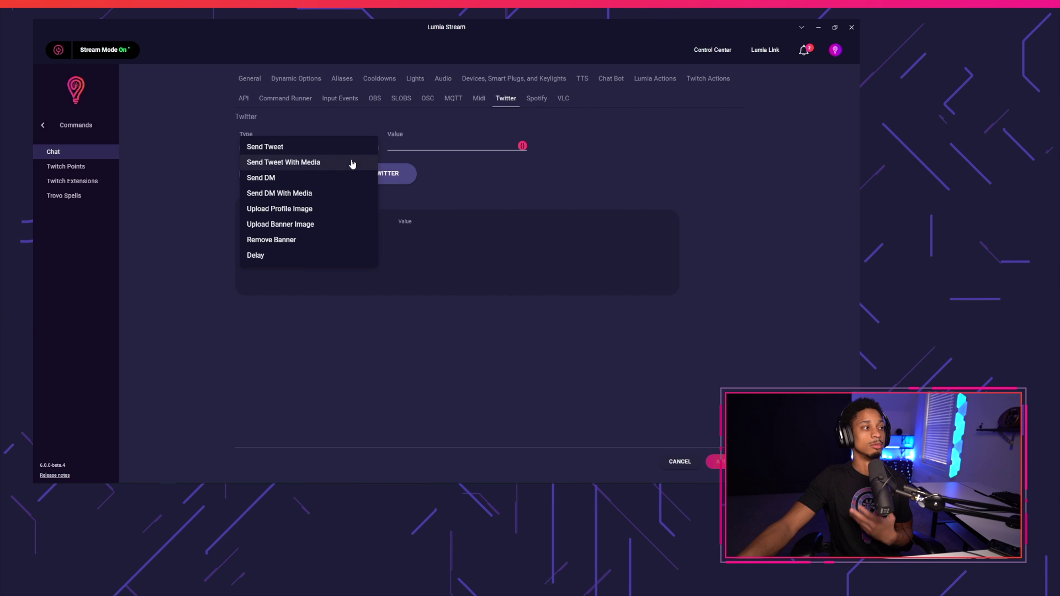
left_click(353, 162)
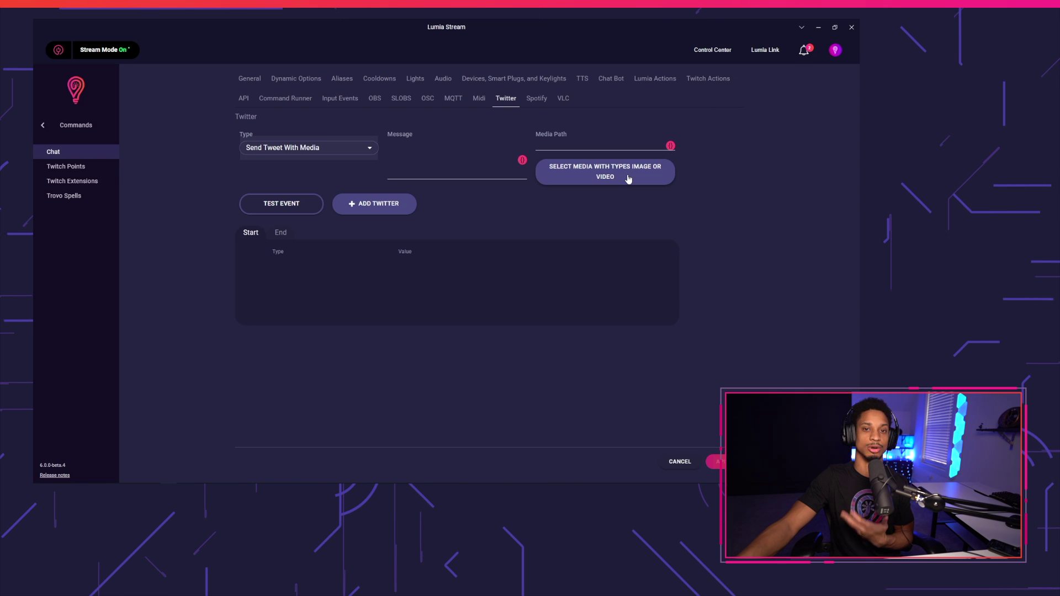
left_click(322, 146)
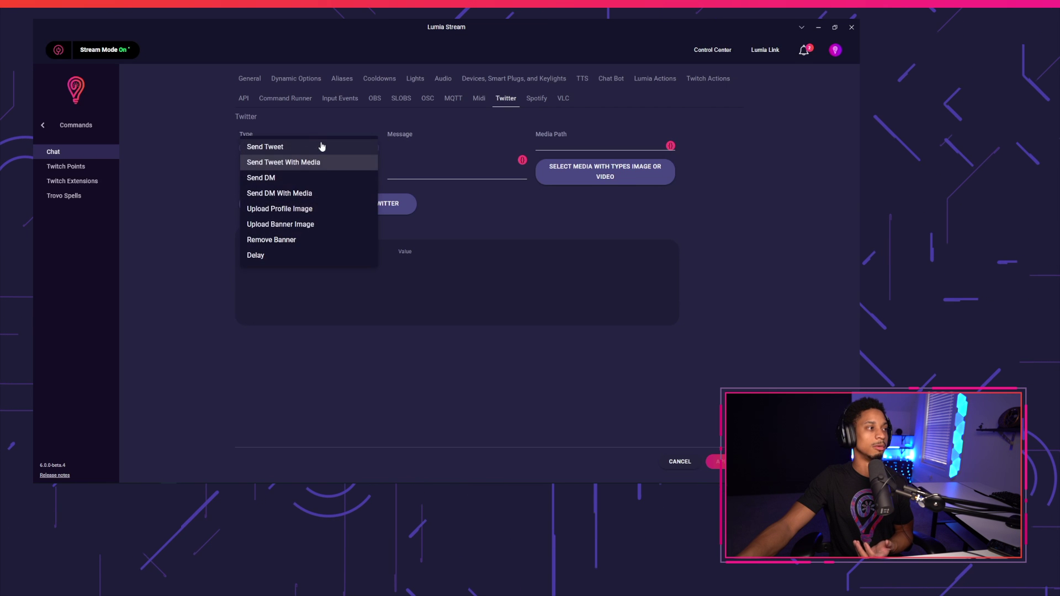
left_click(313, 182)
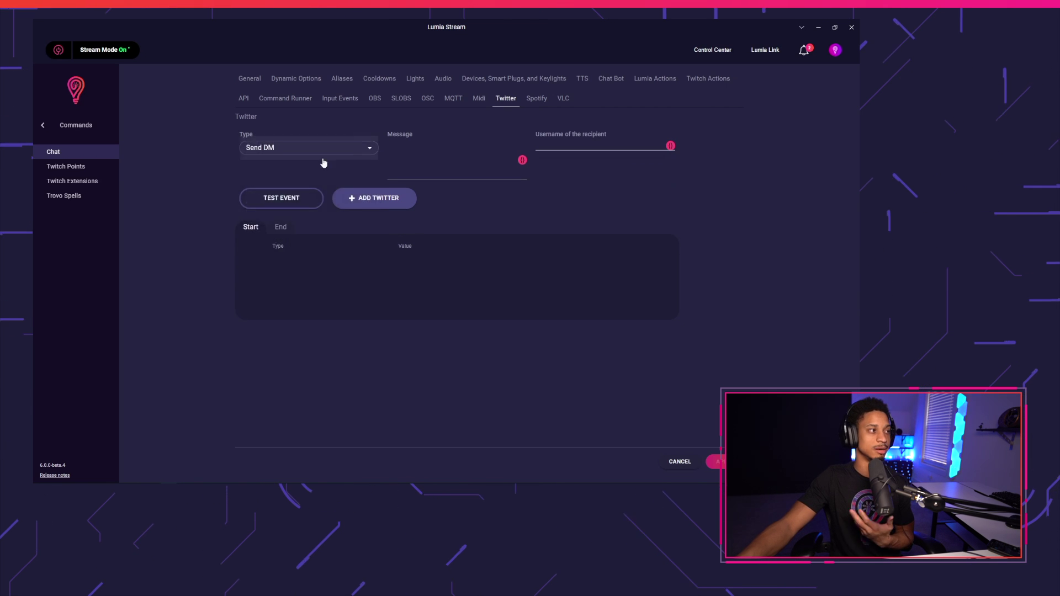
left_click(328, 157)
left_click(287, 224)
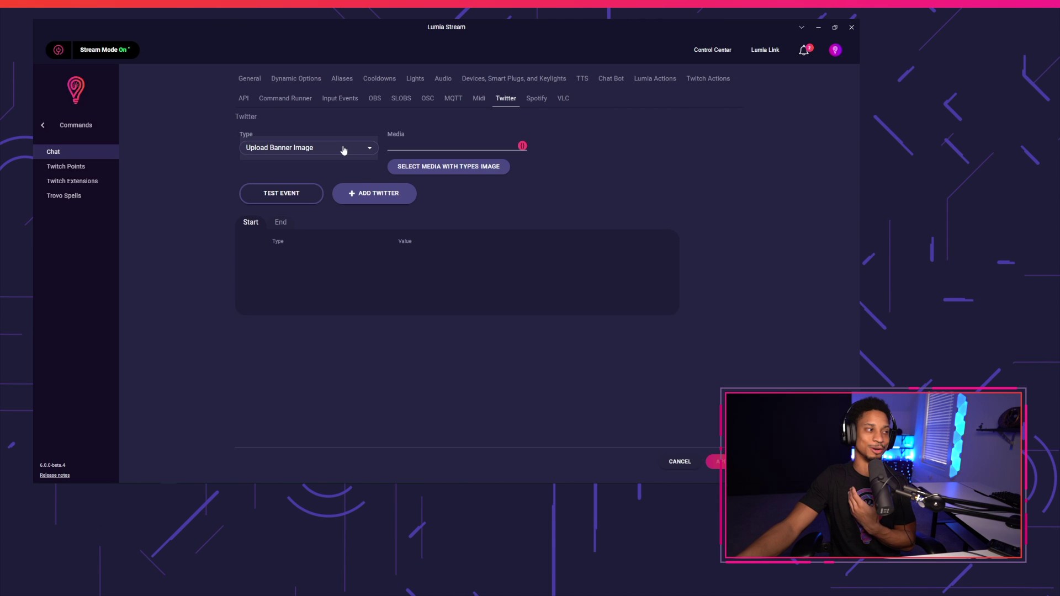
- Keep {{avatar}} as the media, then switch the action type to Send Tweet
left_click(522, 147)
scroll(265, 265, "down", 3)
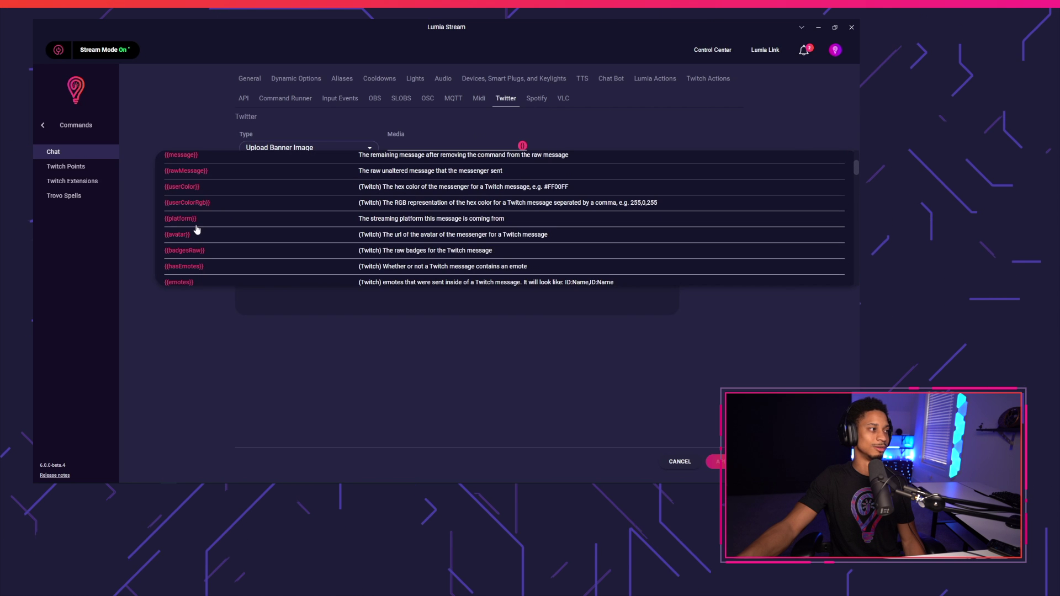
left_click(394, 127)
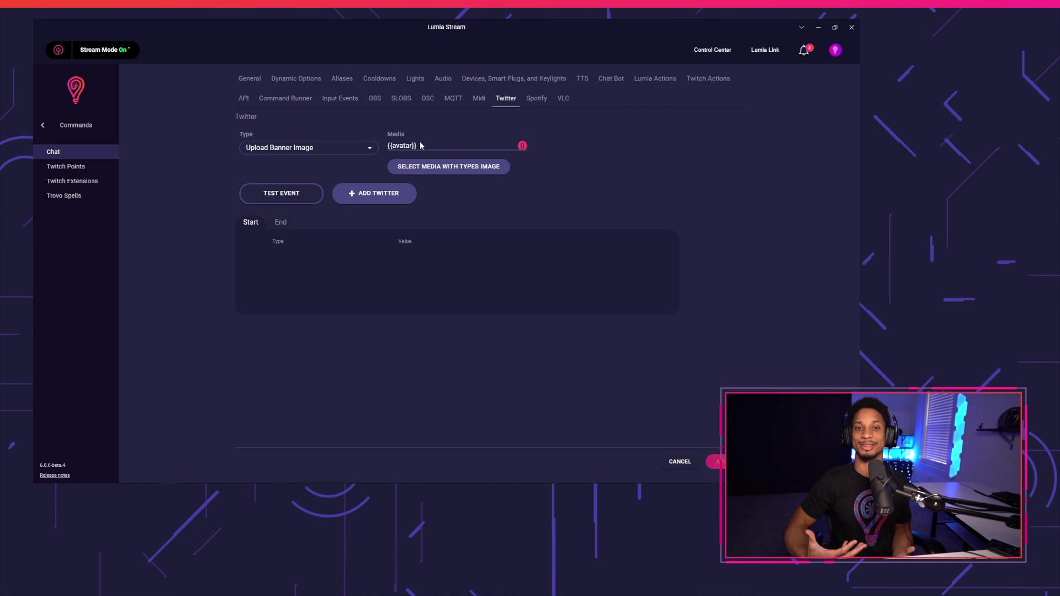
left_click(359, 148)
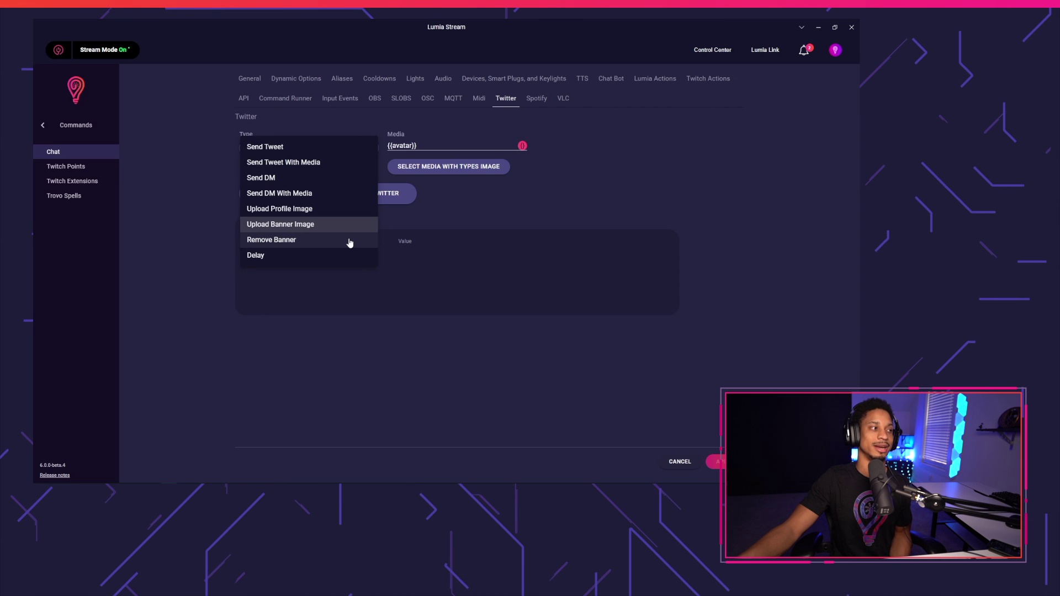
left_click(265, 146)
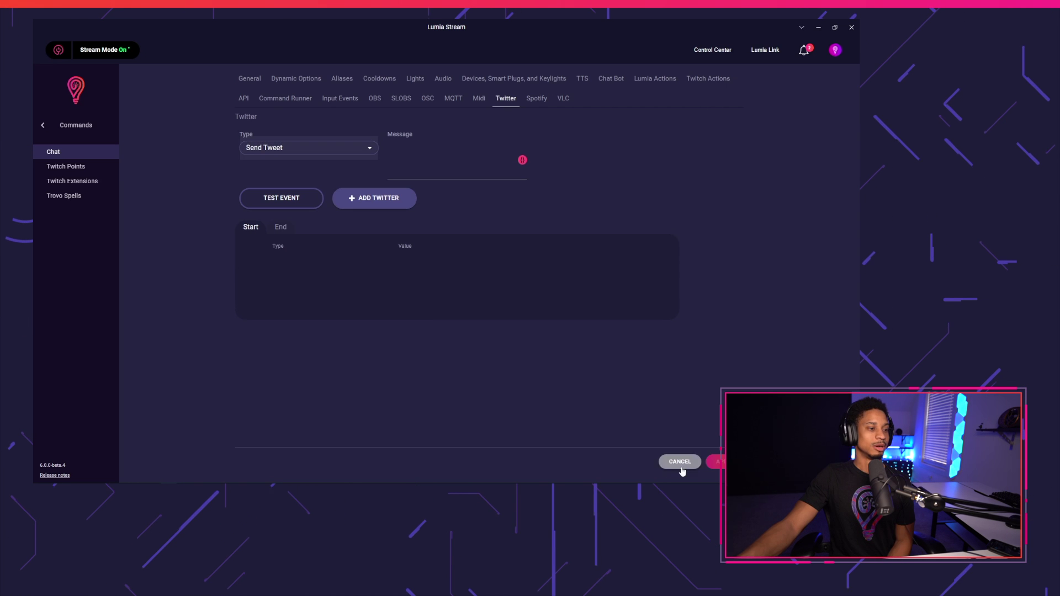
- Create a new Twitch Points command named 'tweet' with No Light Change
left_click(99, 166)
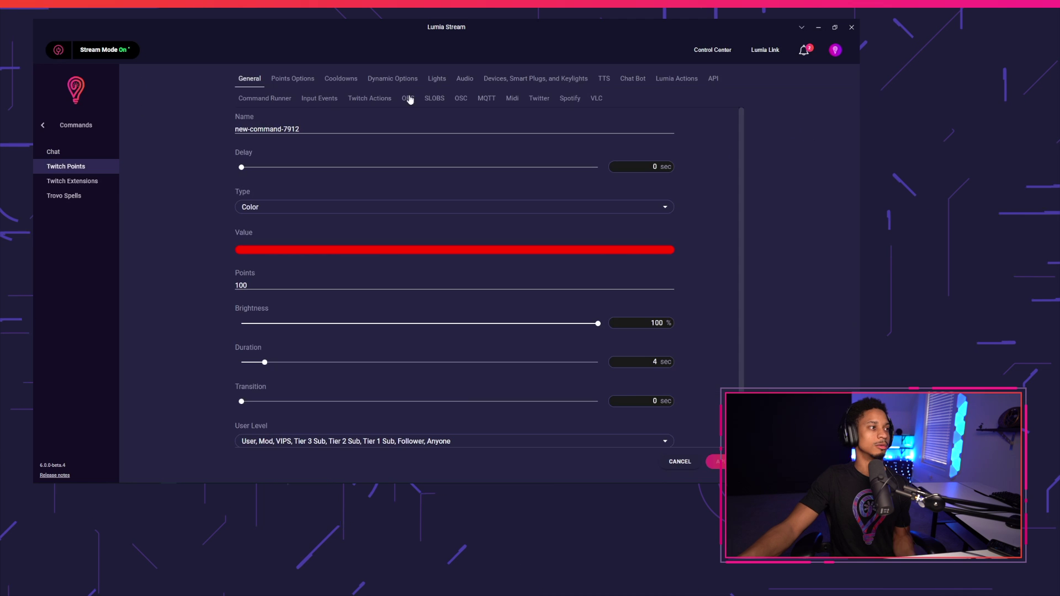
left_click(405, 122)
key("ctrl+a")
type("tw")
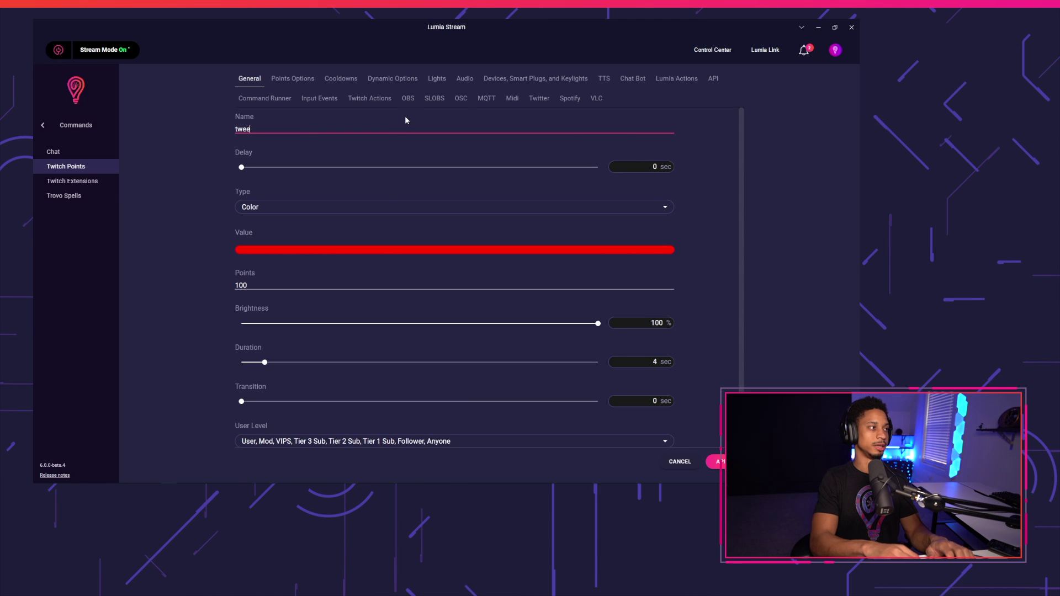
type("eet")
left_click(390, 208)
left_click(328, 209)
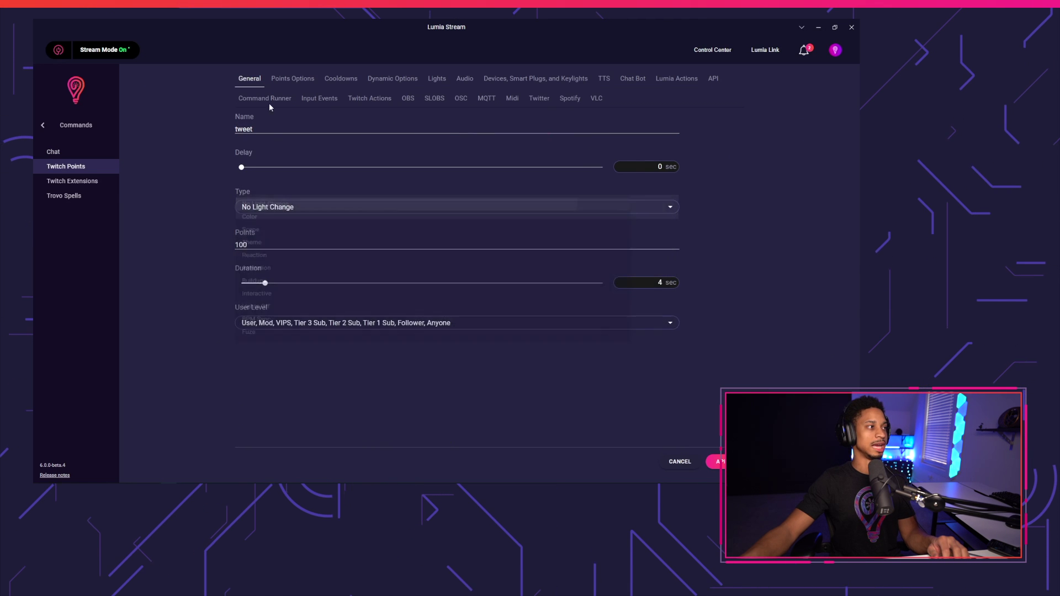
- Require a viewer message to redeem, with the description 'Enter a tweet'
left_click(292, 78)
left_click(247, 139)
left_click(277, 189)
type("E")
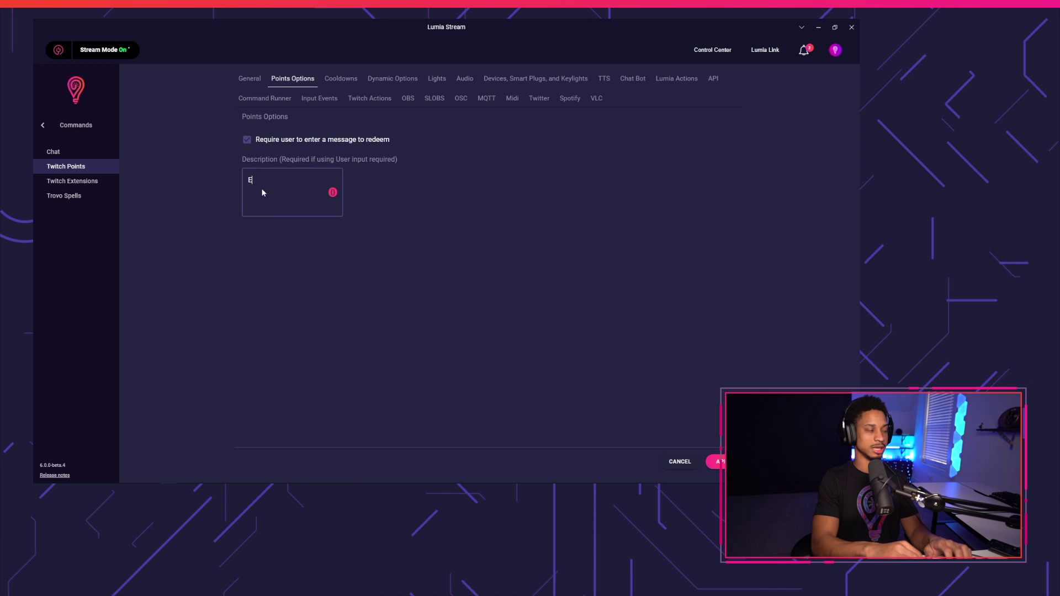
type("nter a tweet")
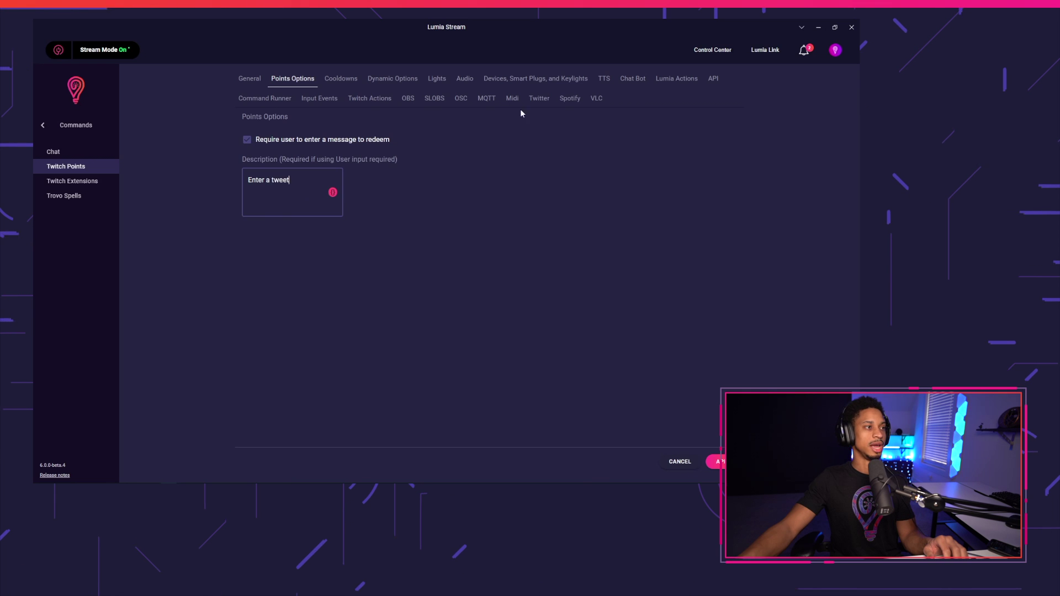
- Set a Send Tweet action: 'This is a tweet from {{username}} on Twitch. They said: {{prompt}}'
left_click(539, 99)
left_click(334, 154)
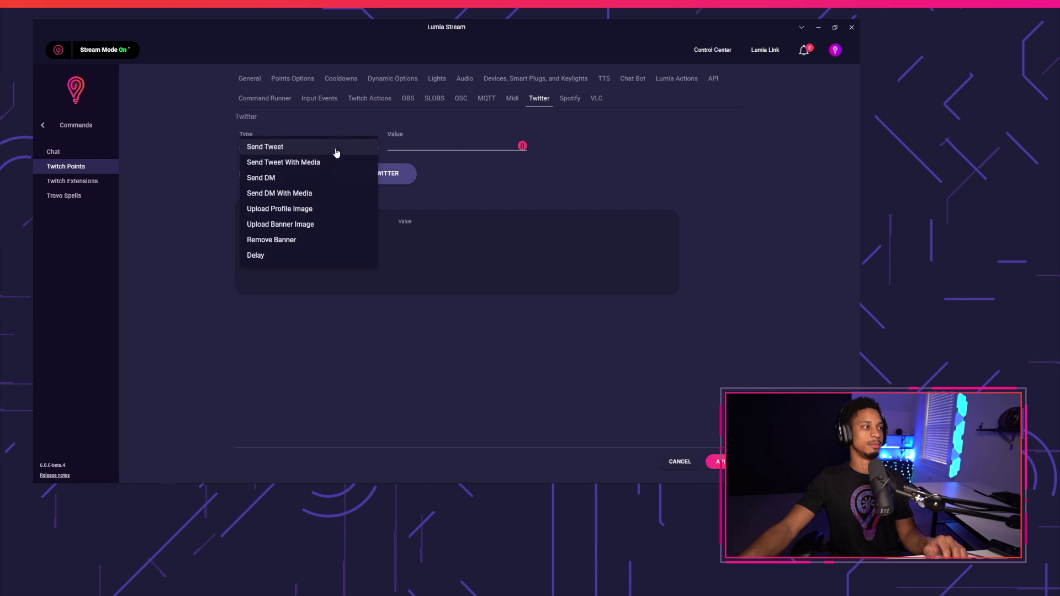
left_click(302, 148)
left_click(462, 166)
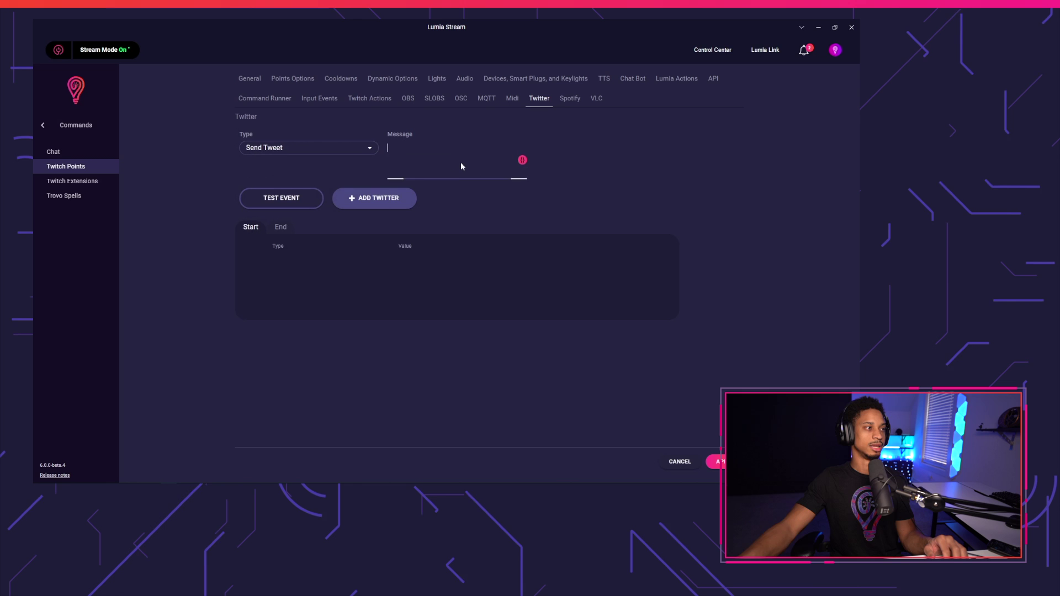
left_click(522, 160)
left_click(433, 153)
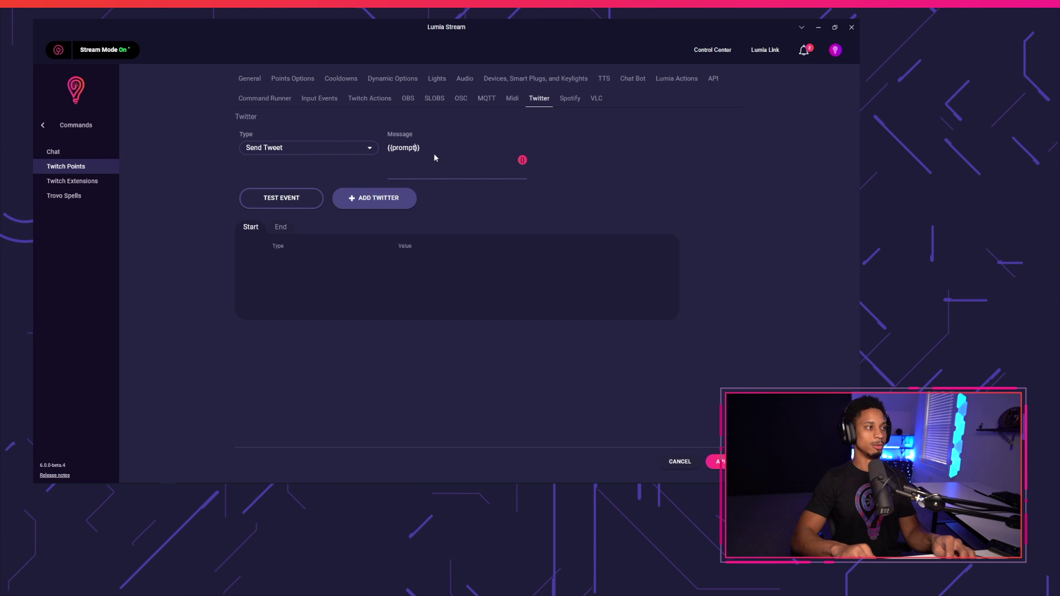
type("This is a tweet from {{username}} on Twitch. They said:")
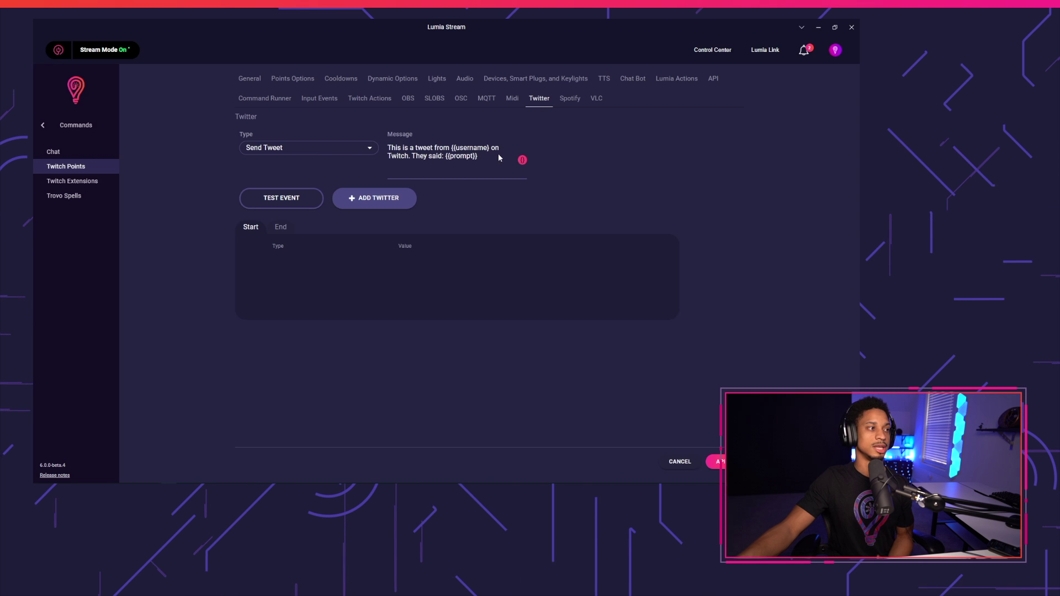
- Add the Send Tweet action and keep the command's points cost at 100
left_click(358, 199)
left_click(249, 78)
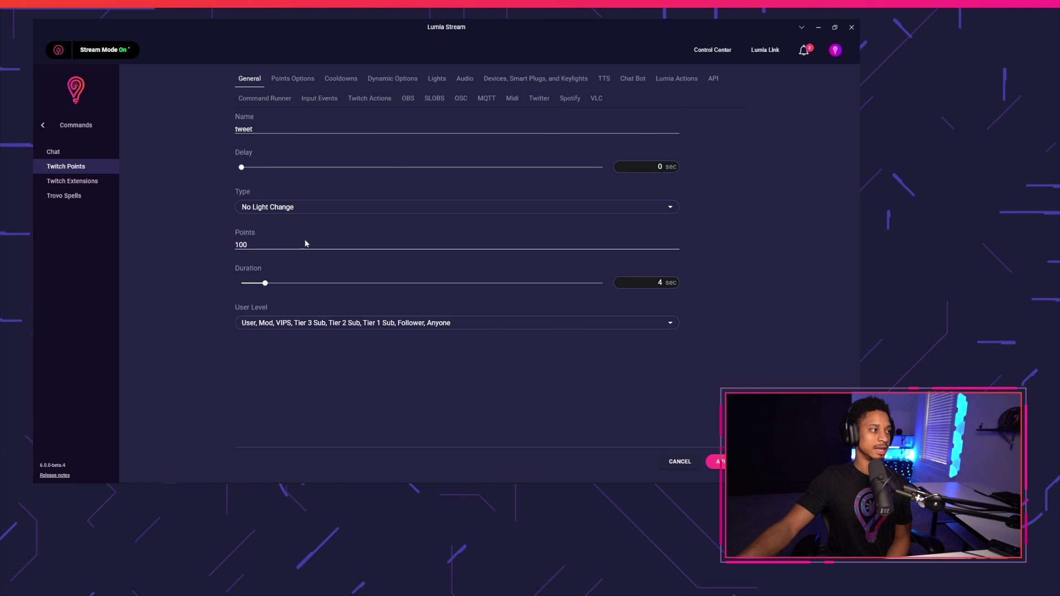
left_click(265, 247)
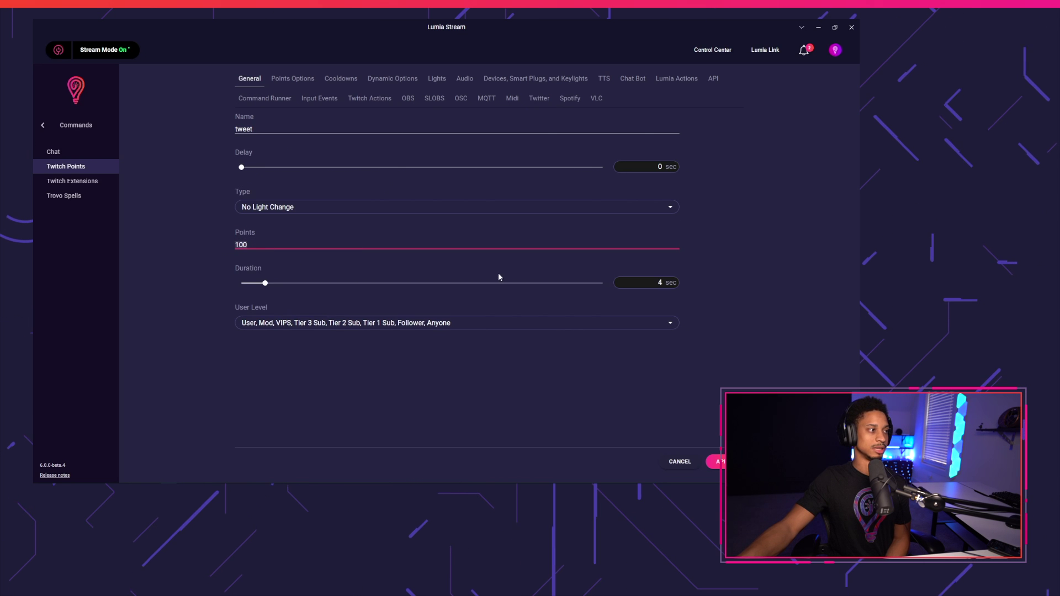
left_click(608, 341)
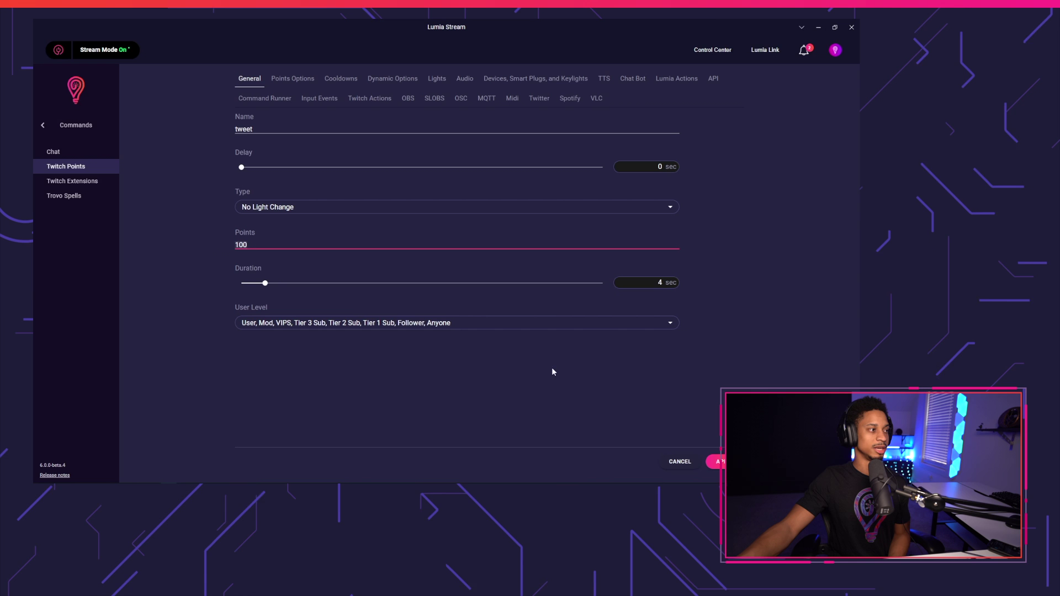
- Set a 60-second command cooldown that User and Mod can bypass, and save the command
left_click(355, 86)
left_click(327, 164)
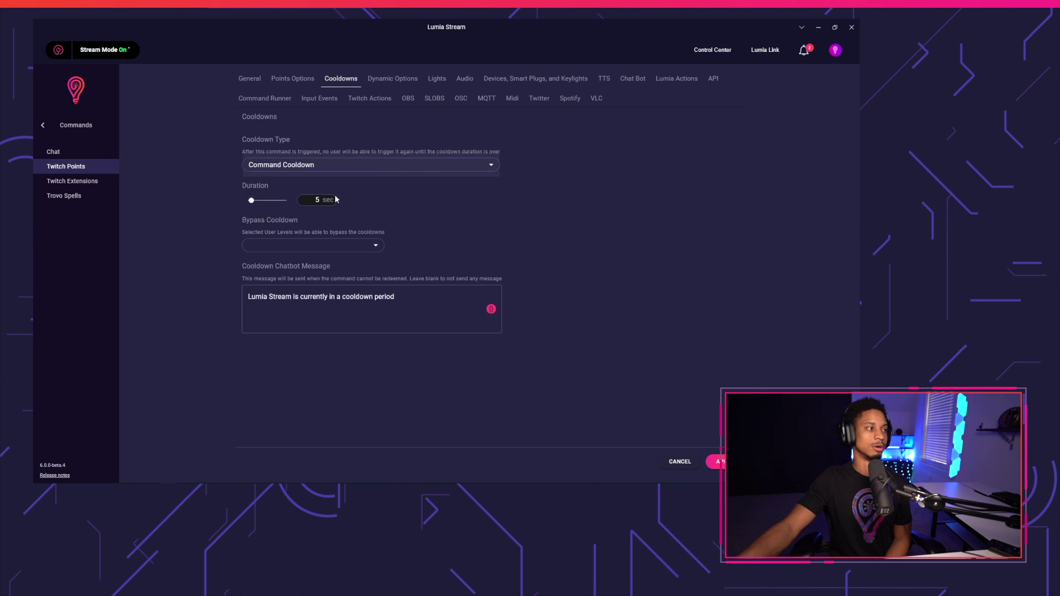
left_click(317, 201)
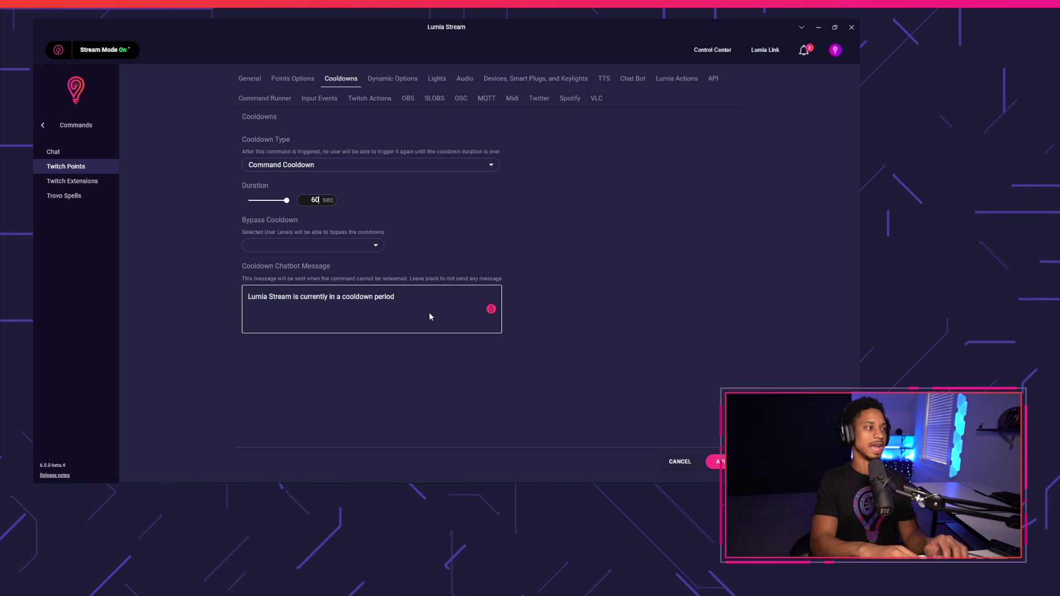
key("BackSpace")
type("60")
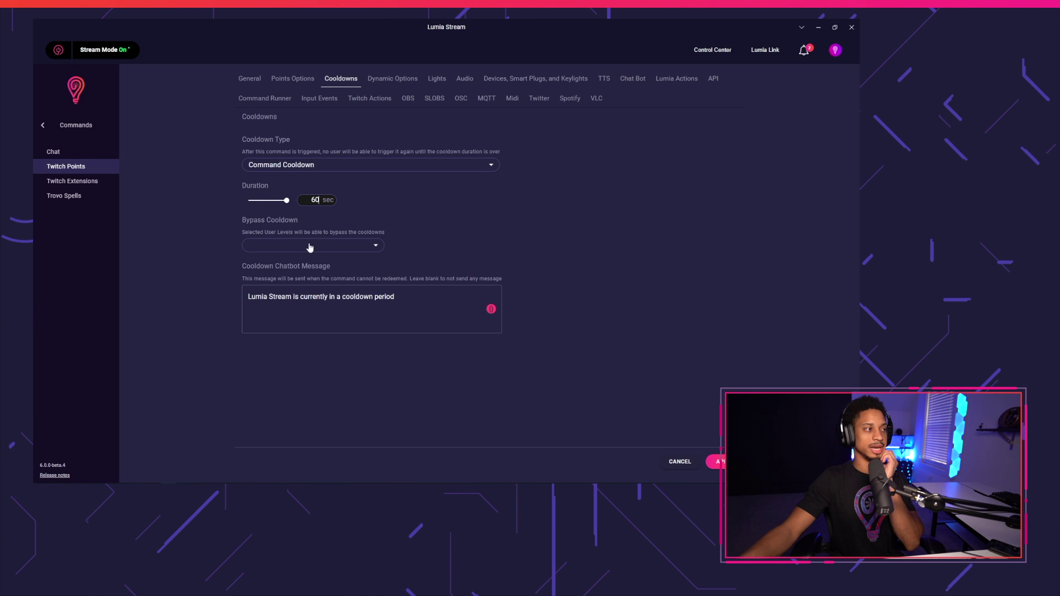
left_click(360, 251)
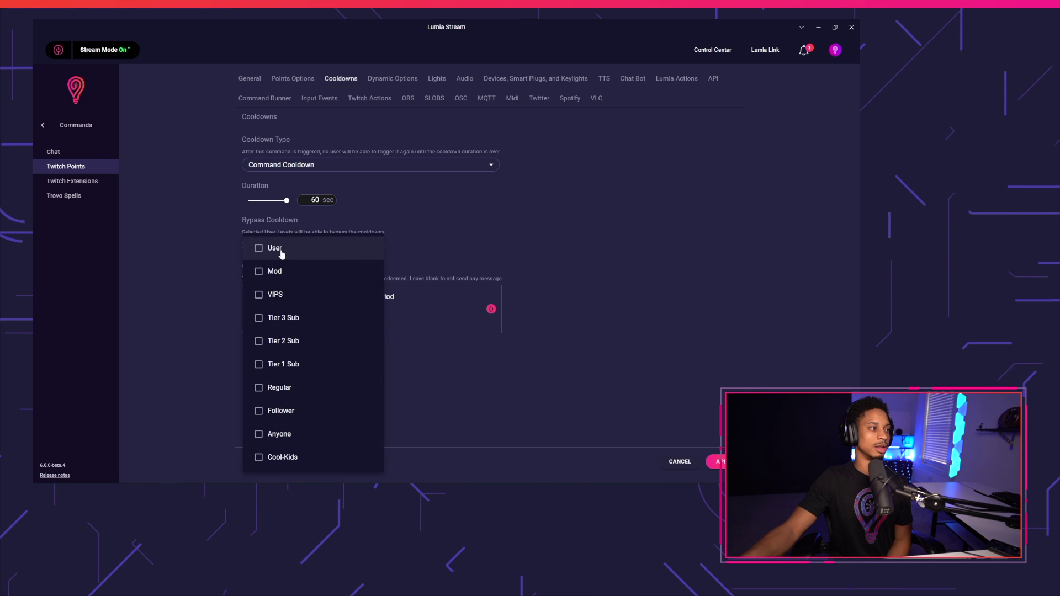
left_click(276, 251)
left_click(276, 271)
left_click(632, 270)
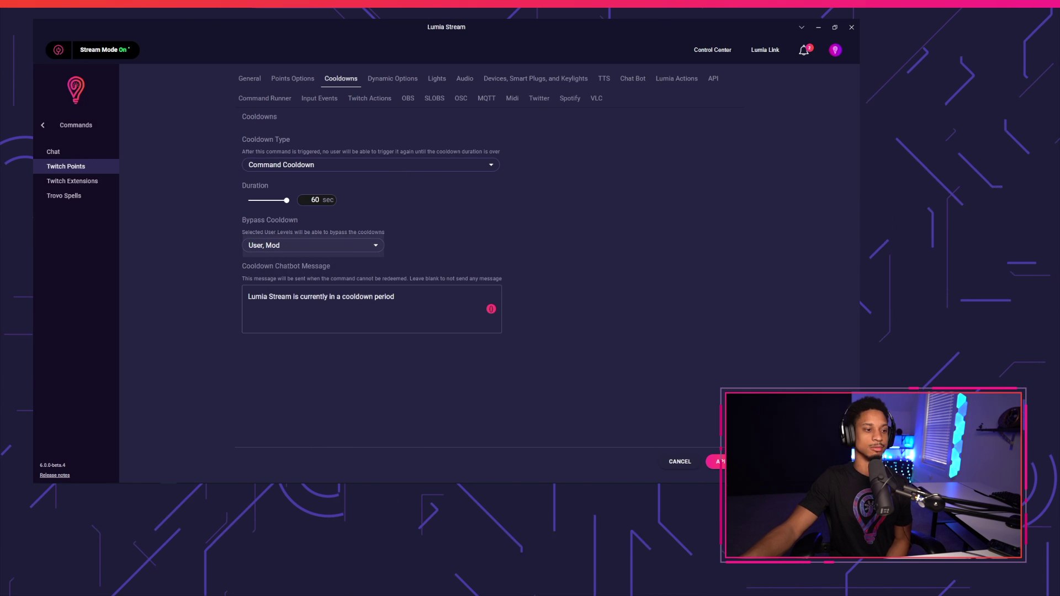
left_click(715, 462)
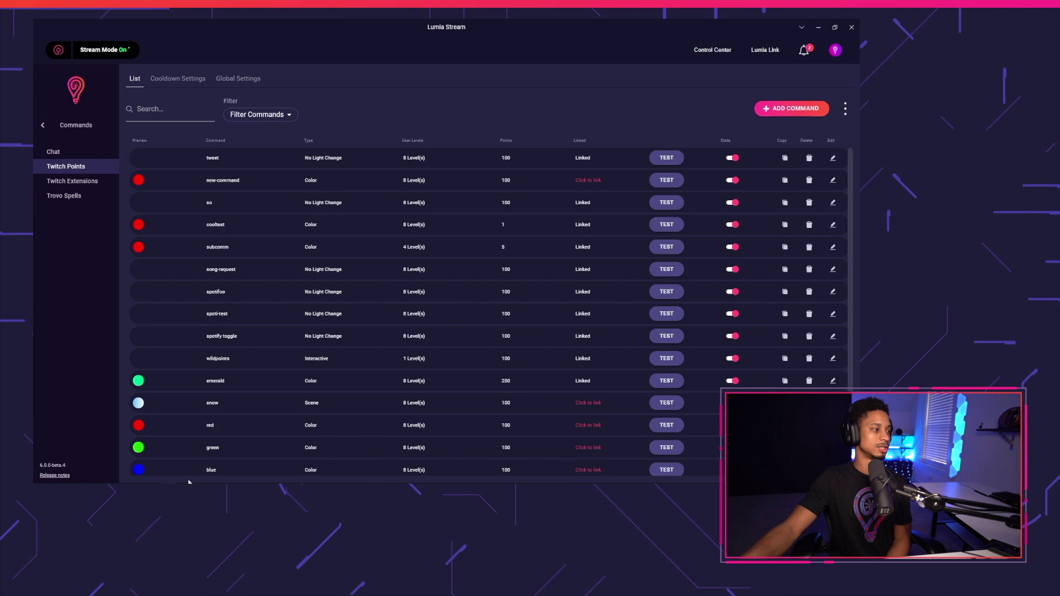
- Check the Twitter profile for the tweet ending 'They said: Hello there bright people', then return to Lumia Stream
key("alt+Tab")
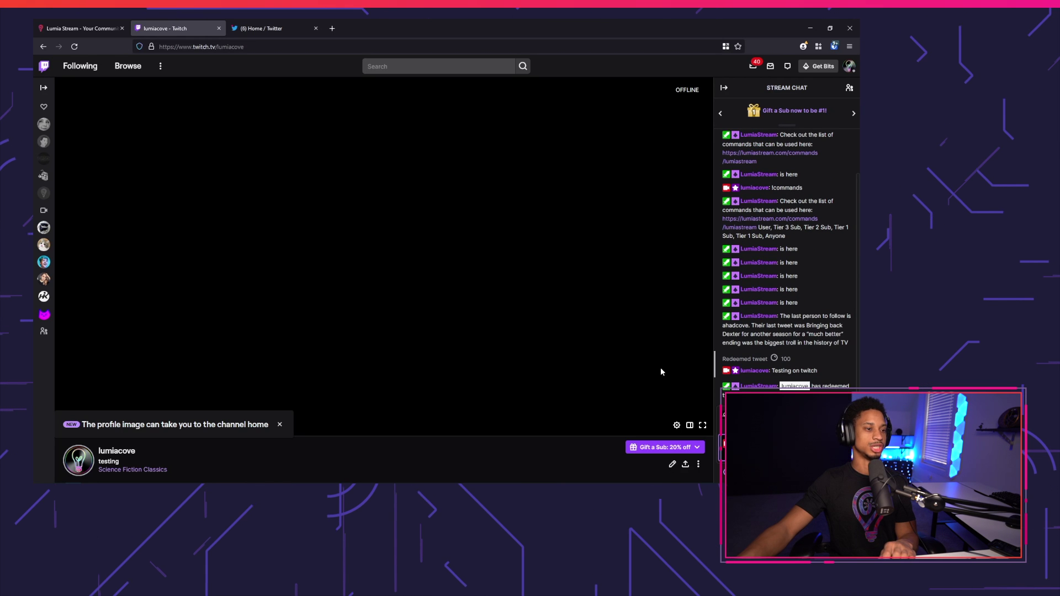
left_click(271, 28)
scroll(353, 129, "up", 3)
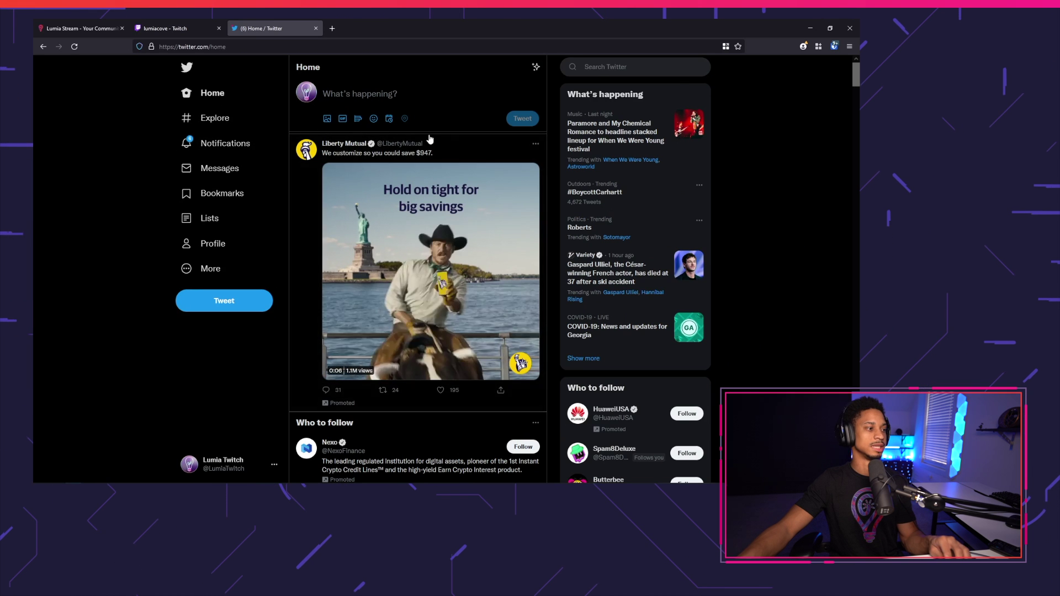
left_click(210, 243)
scroll(386, 182, "down", 5)
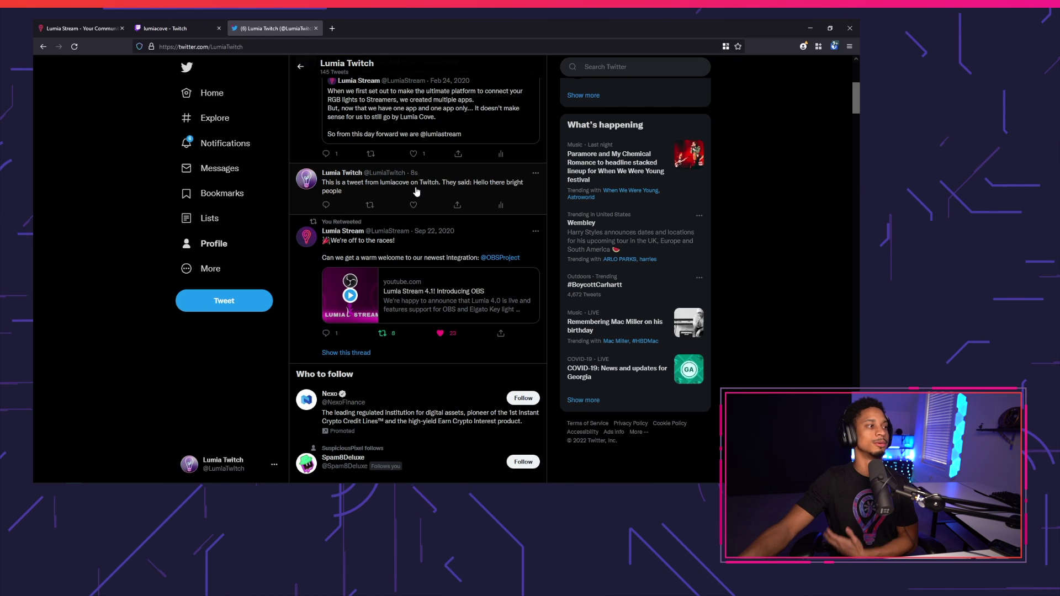
left_click(169, 477)
mouse_move(121, 477)
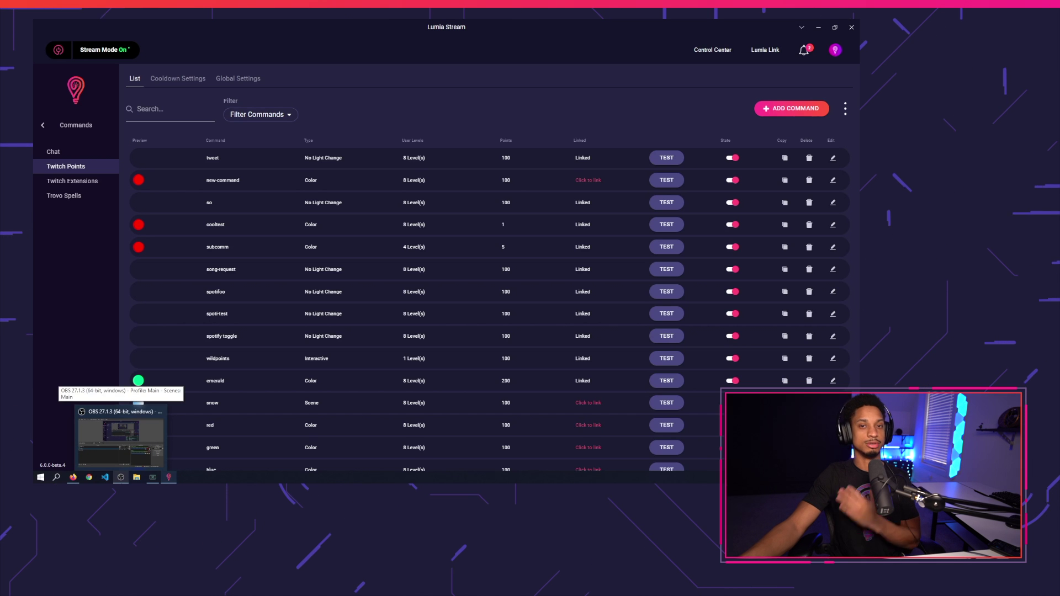
- Open the Twitter alert's settings and expand its advanced actions
left_click(41, 127)
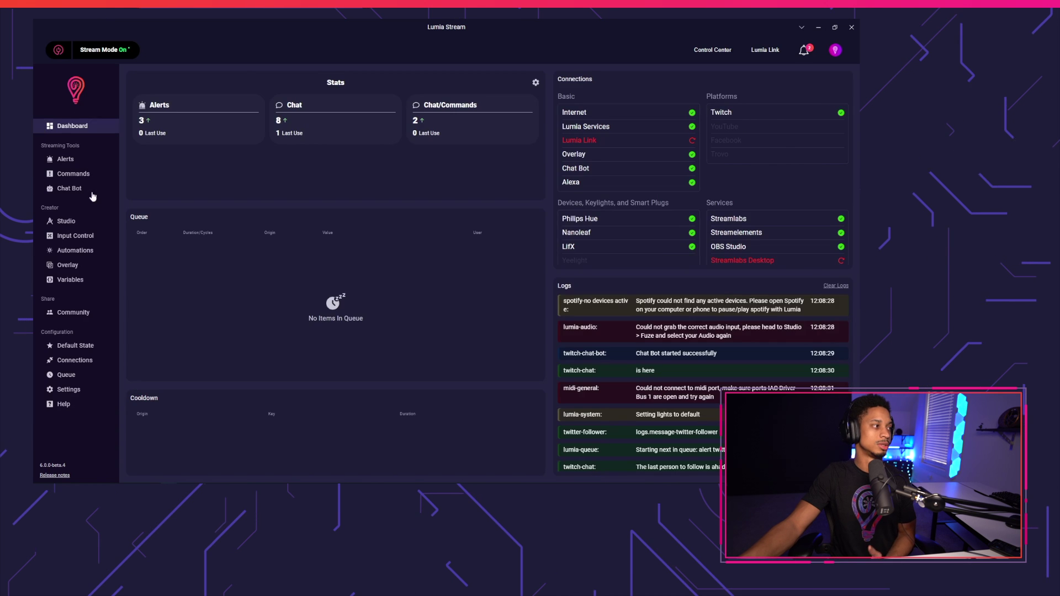
left_click(71, 280)
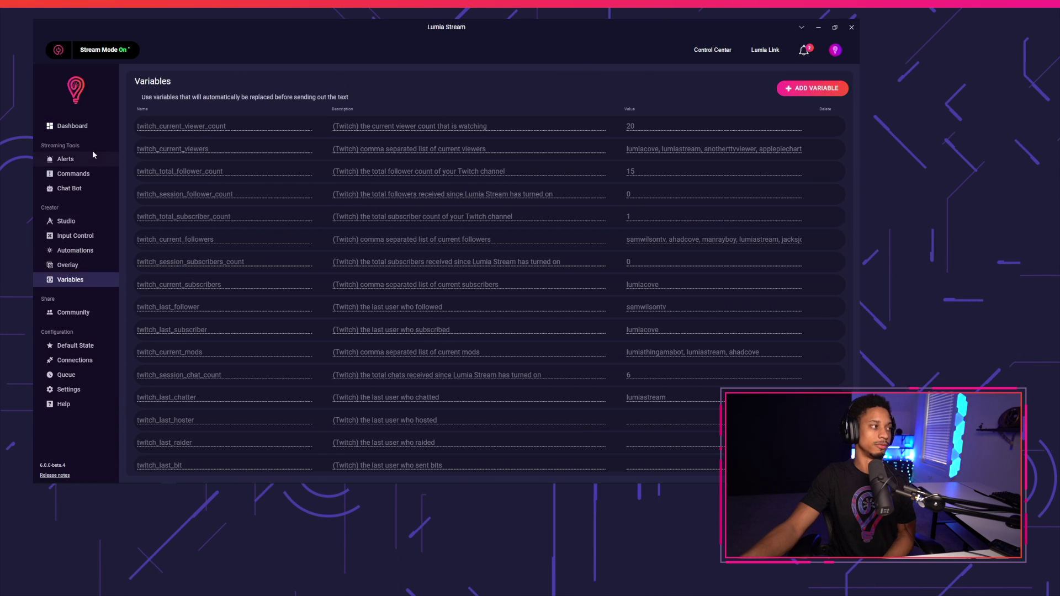
left_click(81, 162)
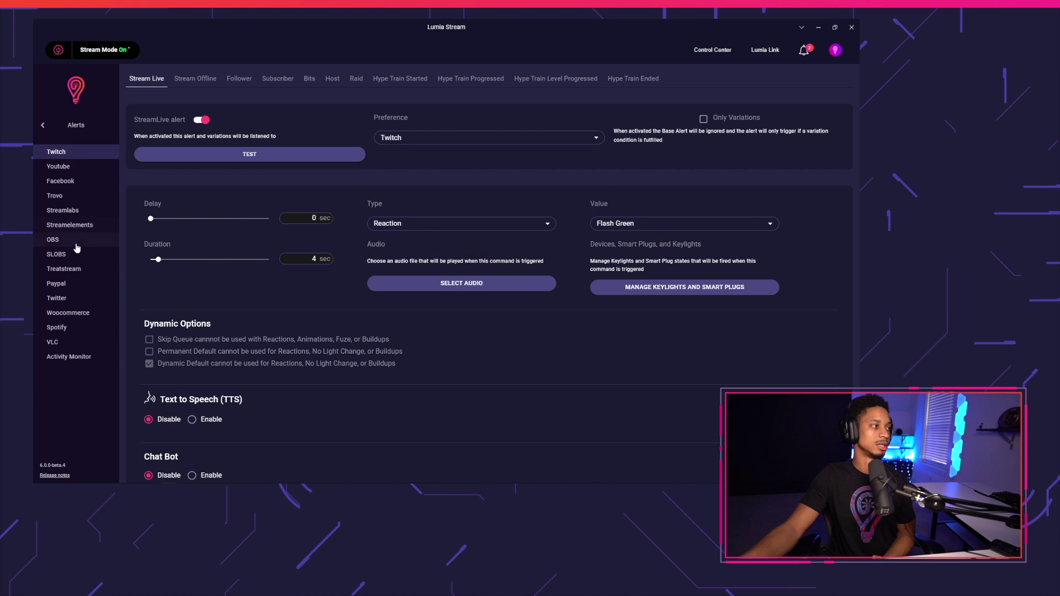
left_click(70, 297)
scroll(287, 298, "down", 6)
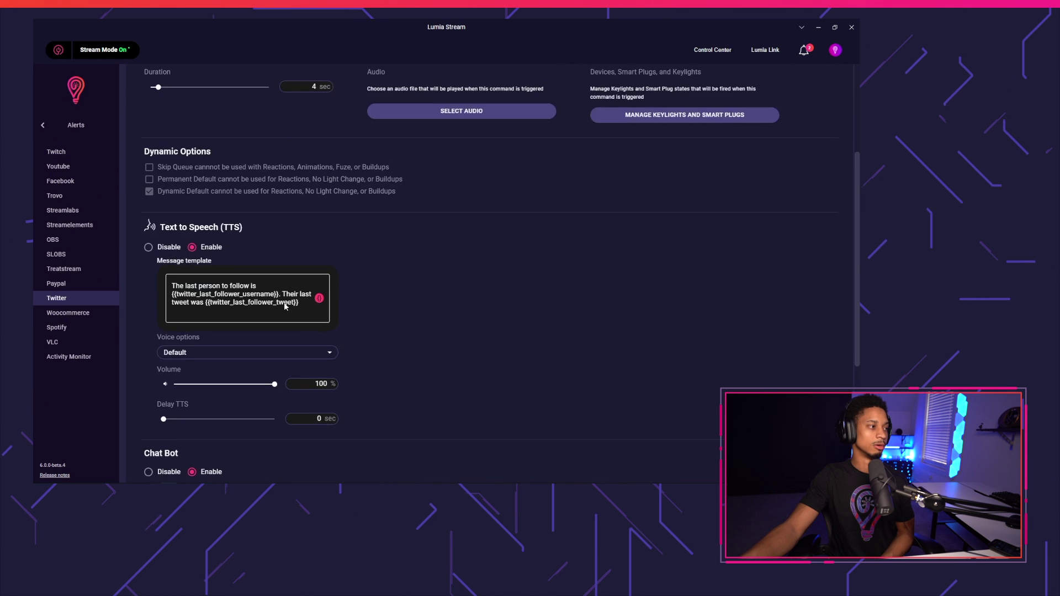
left_click(333, 429)
scroll(296, 418, "down", 3)
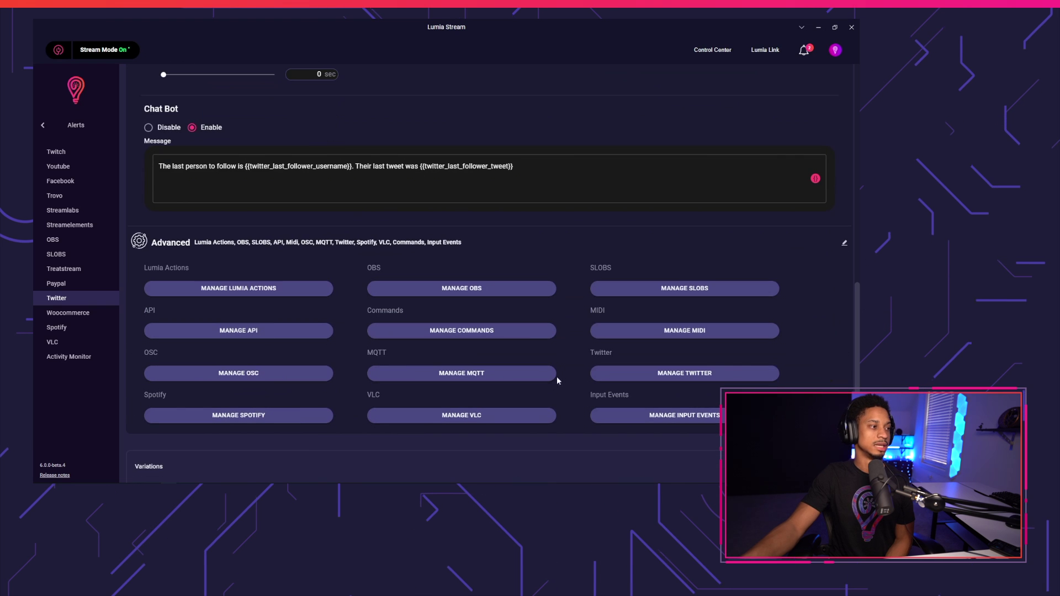
- Set the new OBS action's type to Set Source Text
left_click(465, 290)
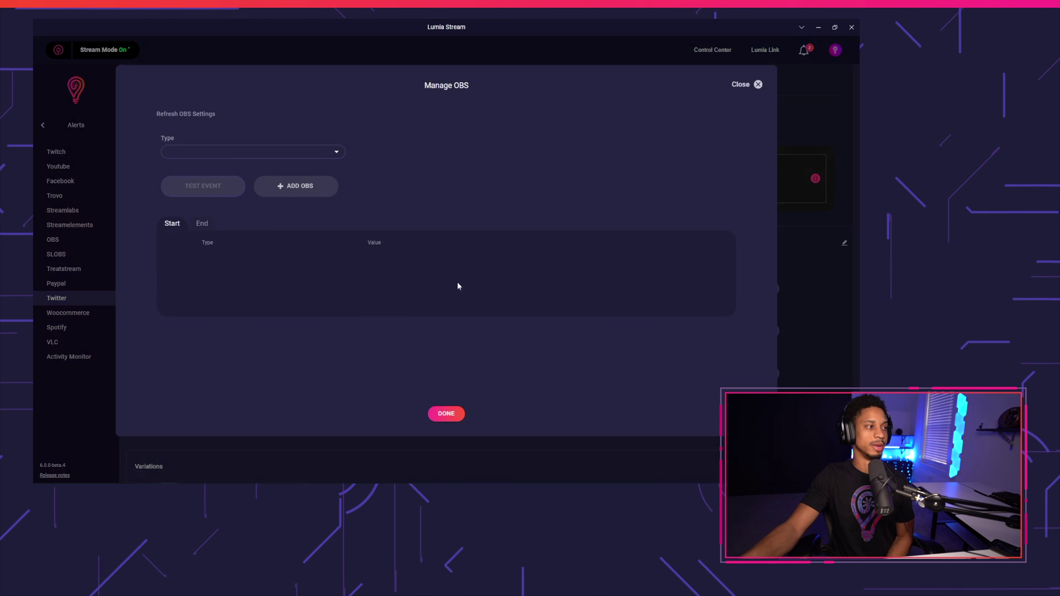
left_click(244, 150)
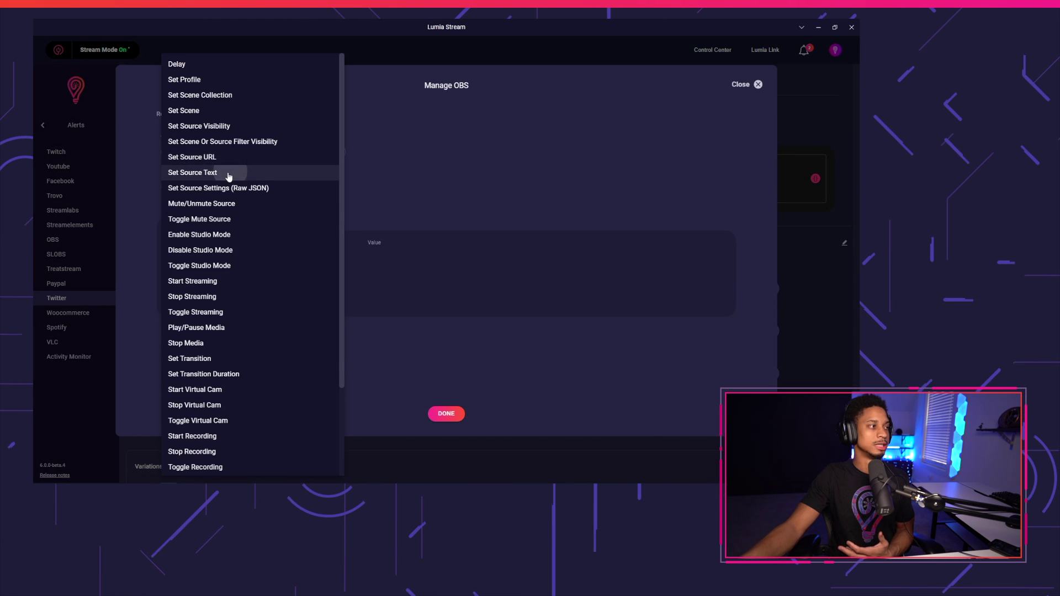
left_click(238, 172)
left_click(437, 149)
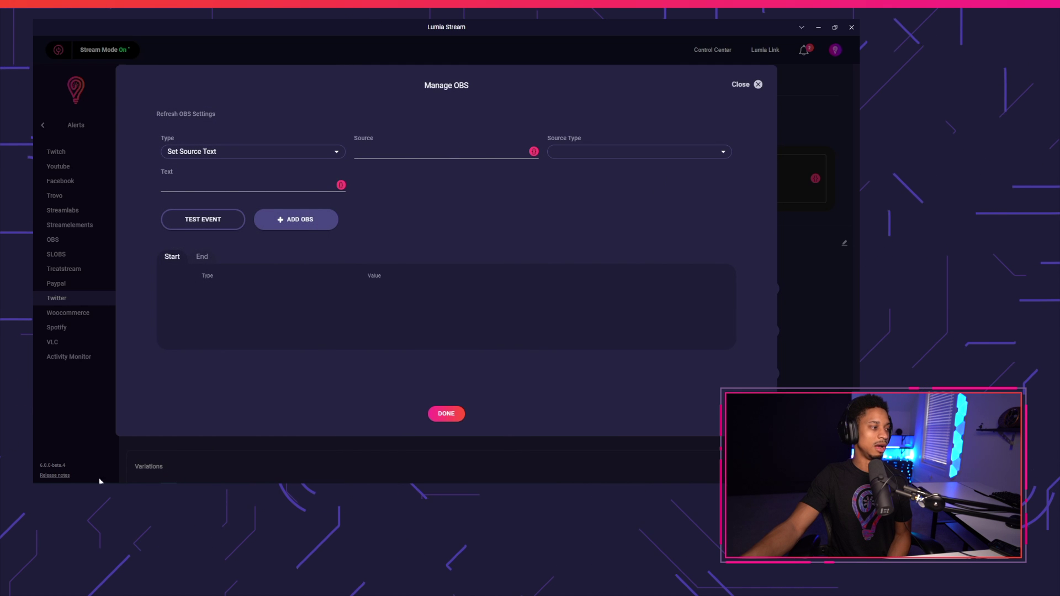
- In OBS, move the 'Test' Twitter Follower Username text to the canvas bottom, then return to Lumia Stream
left_click(121, 477)
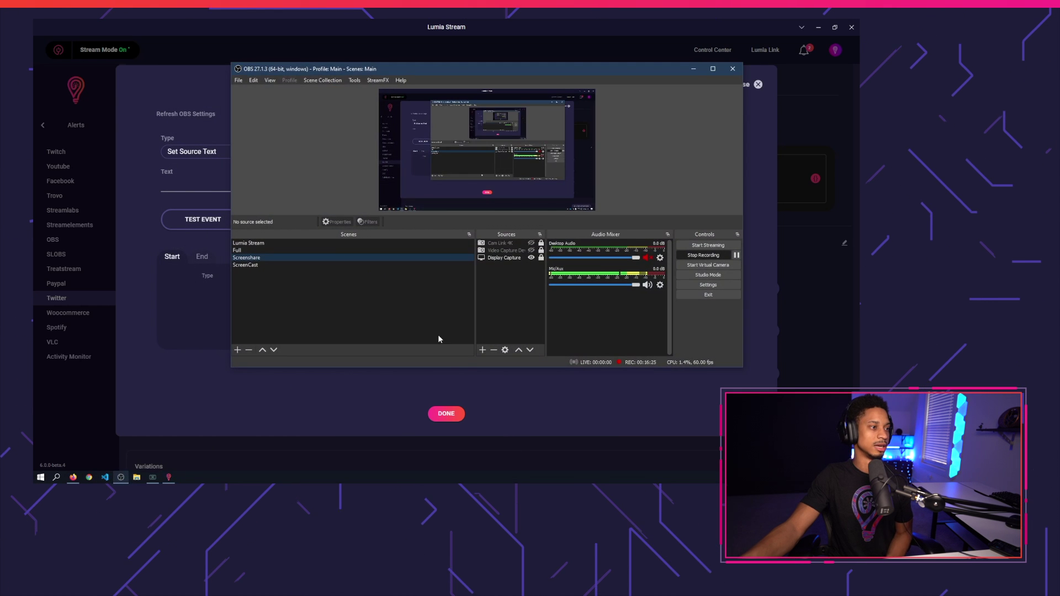
left_click_drag(412, 102, 412, 204)
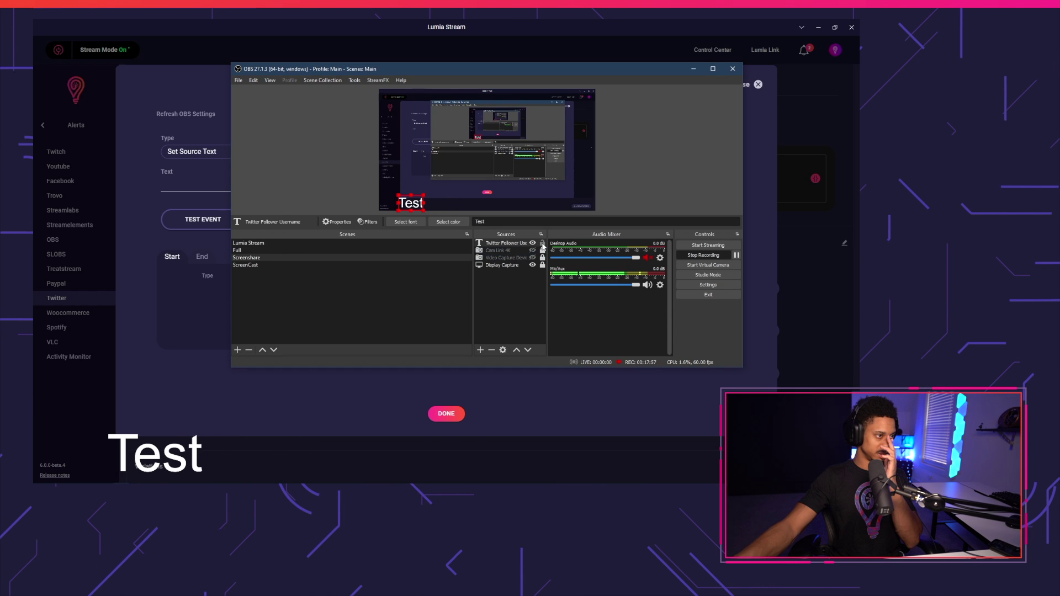
key("alt+Tab")
left_click(393, 151)
- Refresh the OBS sources and select Twitter Follower Username as the source
left_click(211, 113)
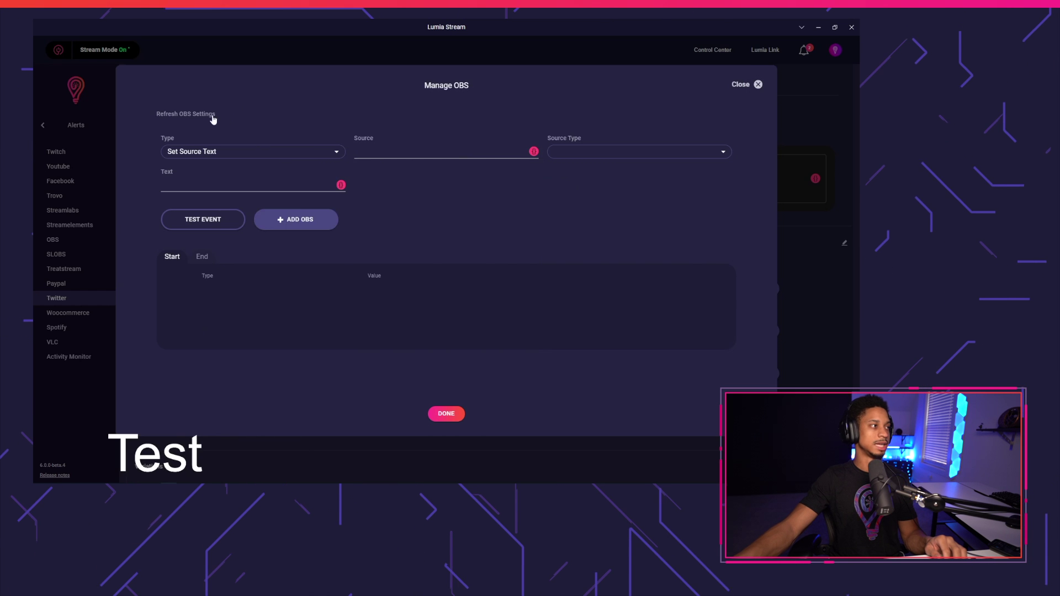
left_click(432, 151)
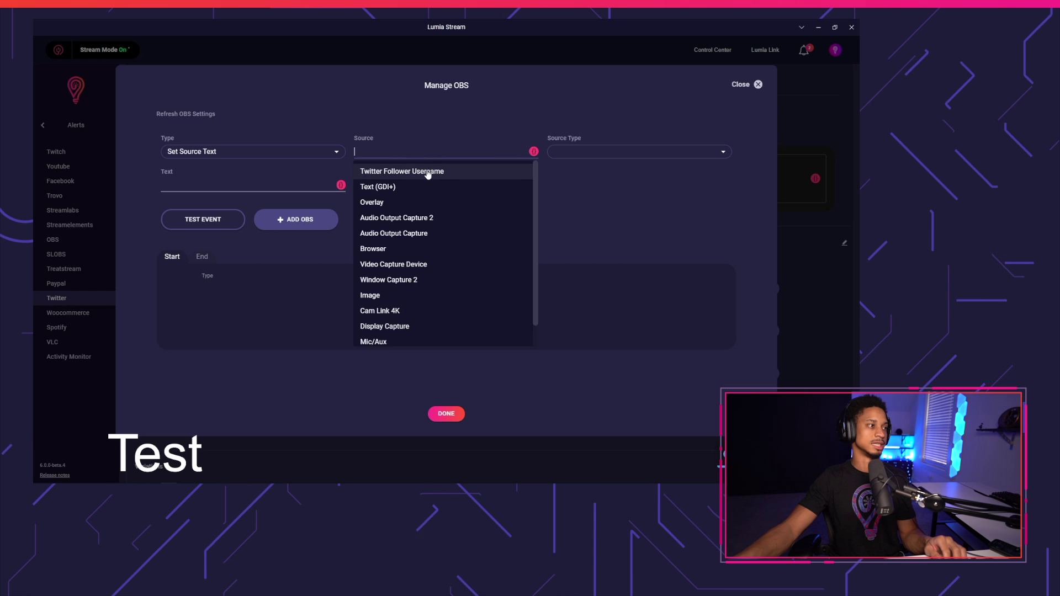
left_click(430, 173)
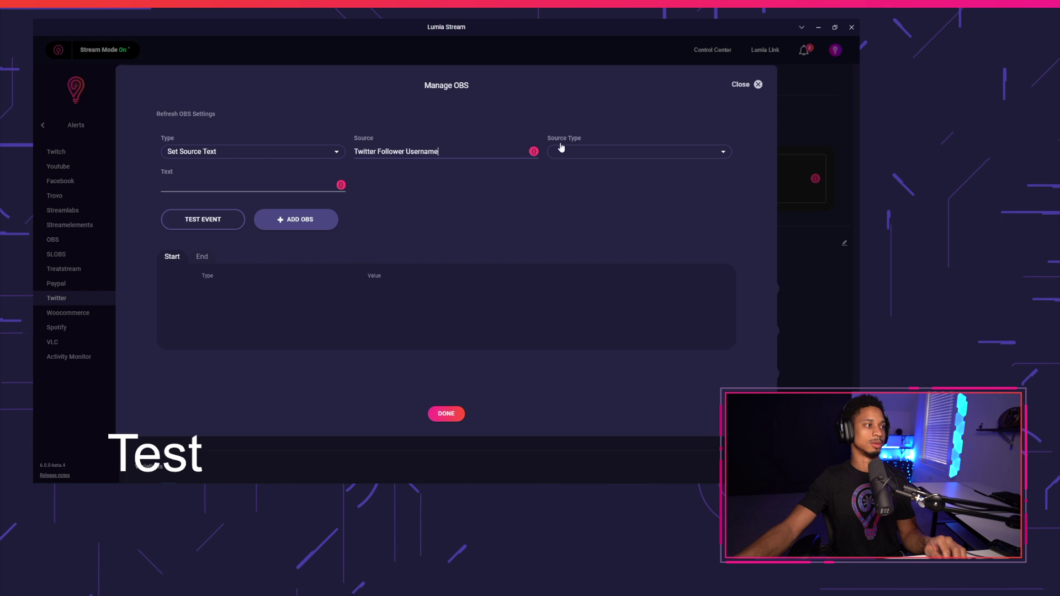
left_click(574, 151)
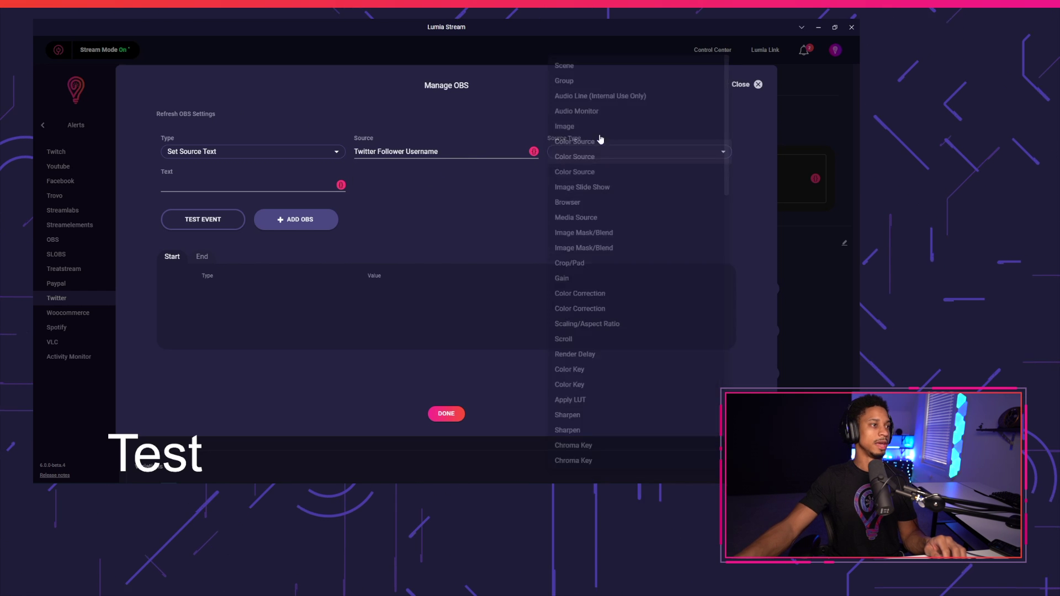
- Set the text to {{twitter_last_follower_username}}, add the action, and test it in OBS
left_click(290, 182)
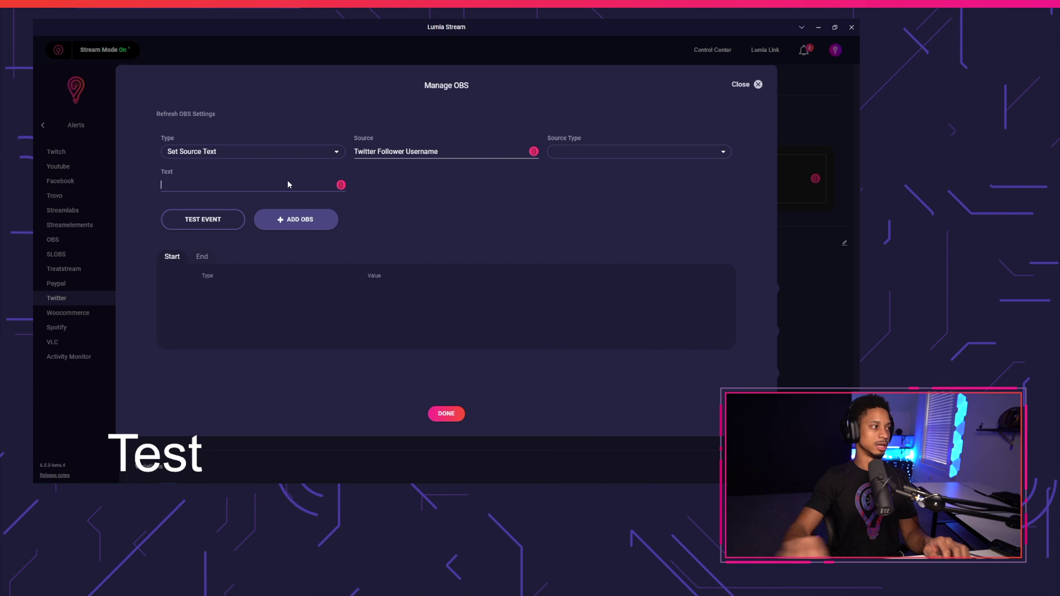
left_click(341, 186)
scroll(234, 256, "down", 10)
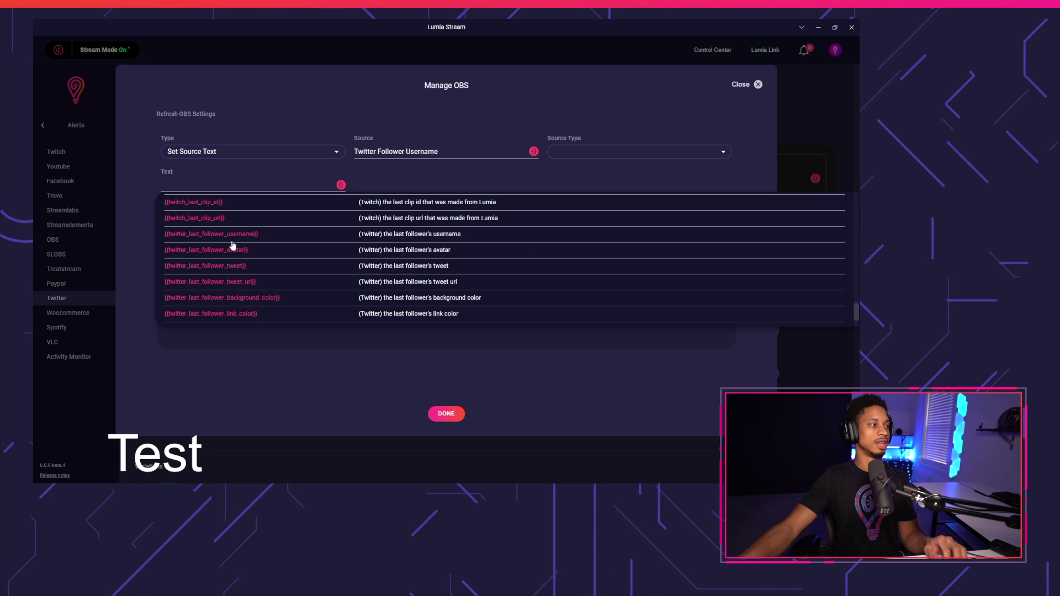
left_click(239, 234)
left_click(300, 219)
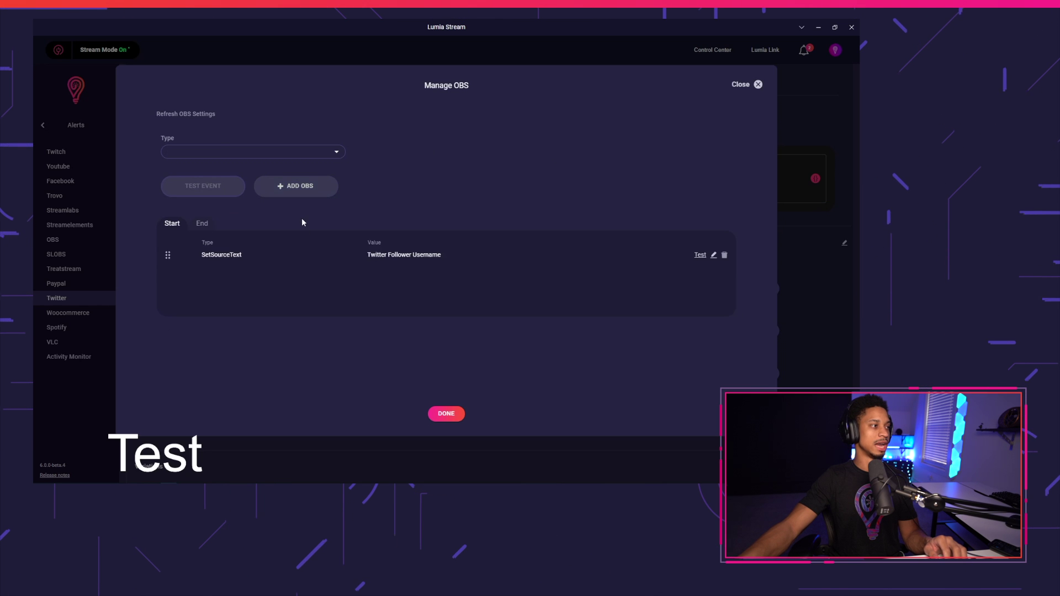
left_click(700, 255)
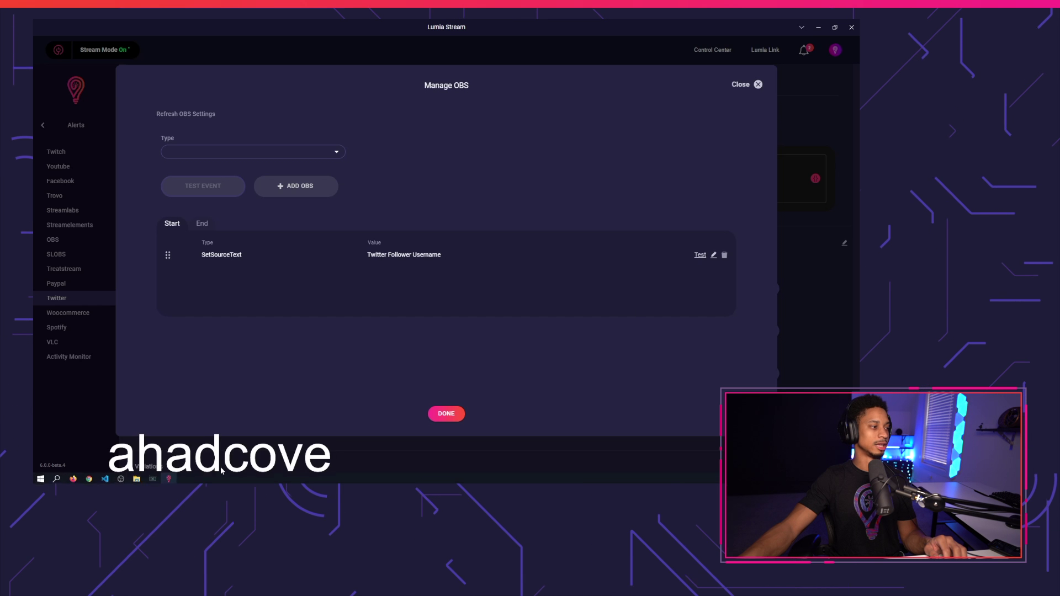
left_click(121, 477)
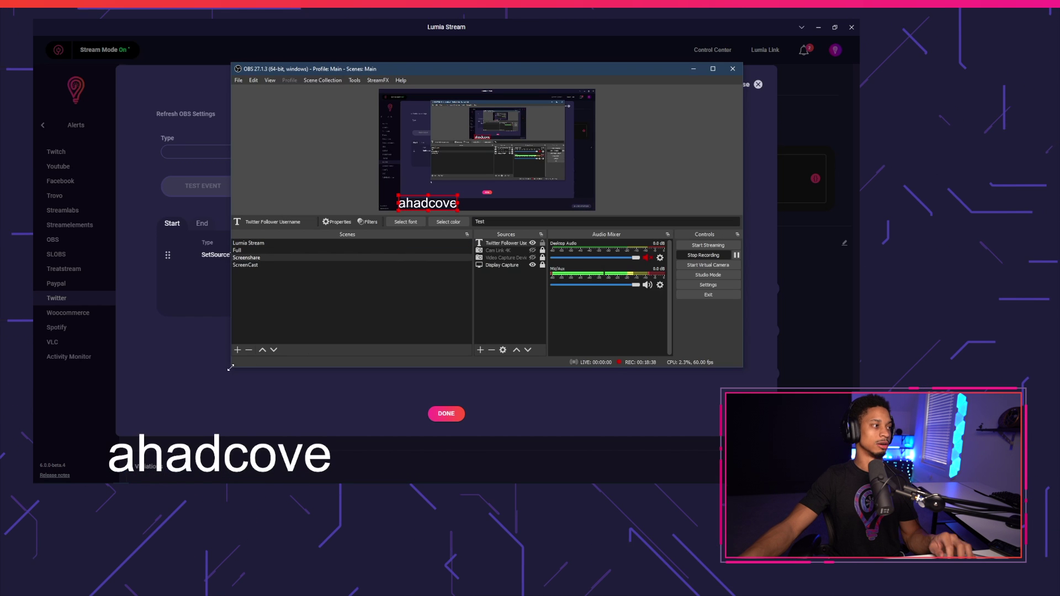
- Add a Twitter Avatar browser source in OBS and set Lumia's next OBS action to Set Source URL
left_click(479, 351)
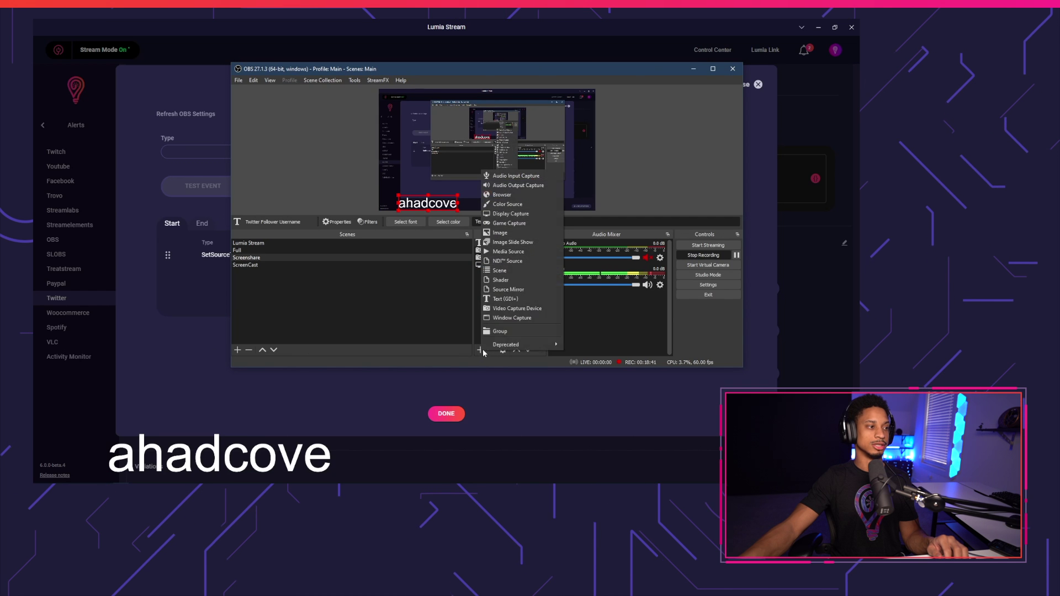
left_click(533, 197)
key("Return")
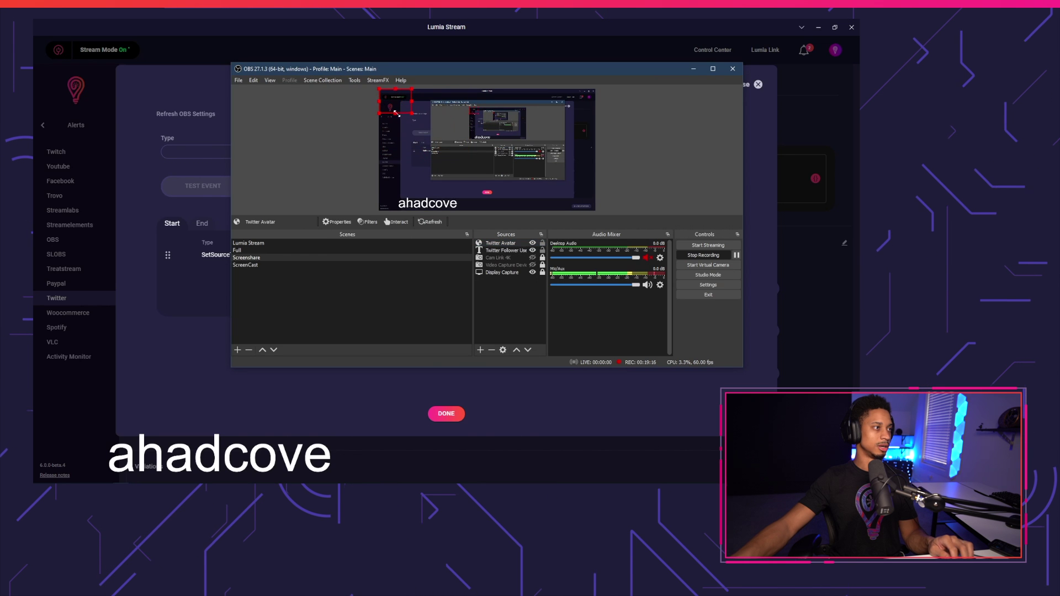
left_click(228, 149)
left_click(238, 158)
- Target the Twitter Avatar source with URL {{twitter_last_follower_avatar}}
left_click(482, 165)
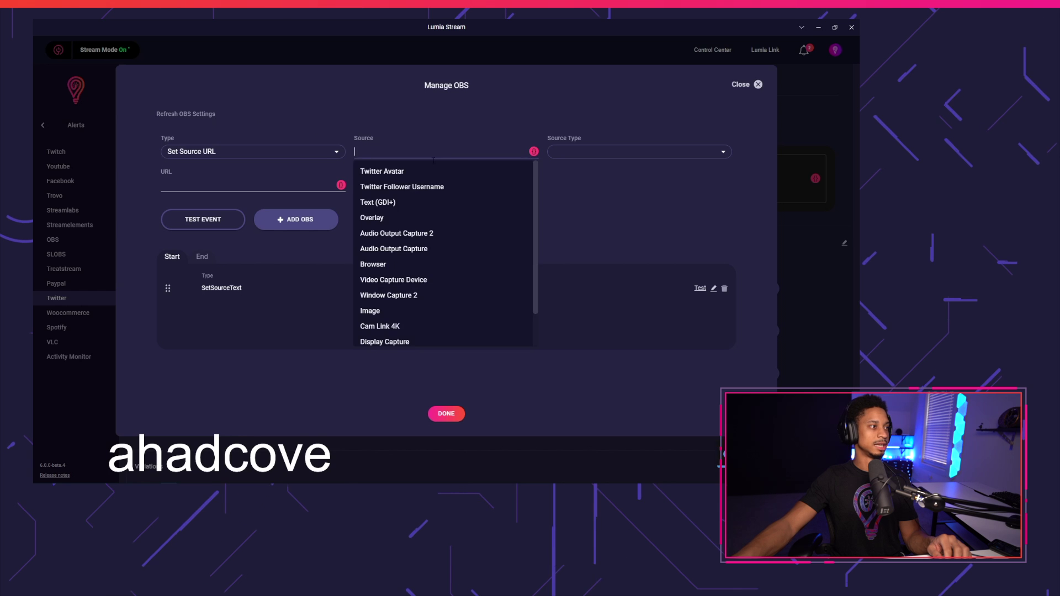
left_click(425, 168)
left_click(259, 184)
left_click(341, 185)
scroll(248, 286, "down", 10)
scroll(221, 265, "up", 2)
left_click(236, 253)
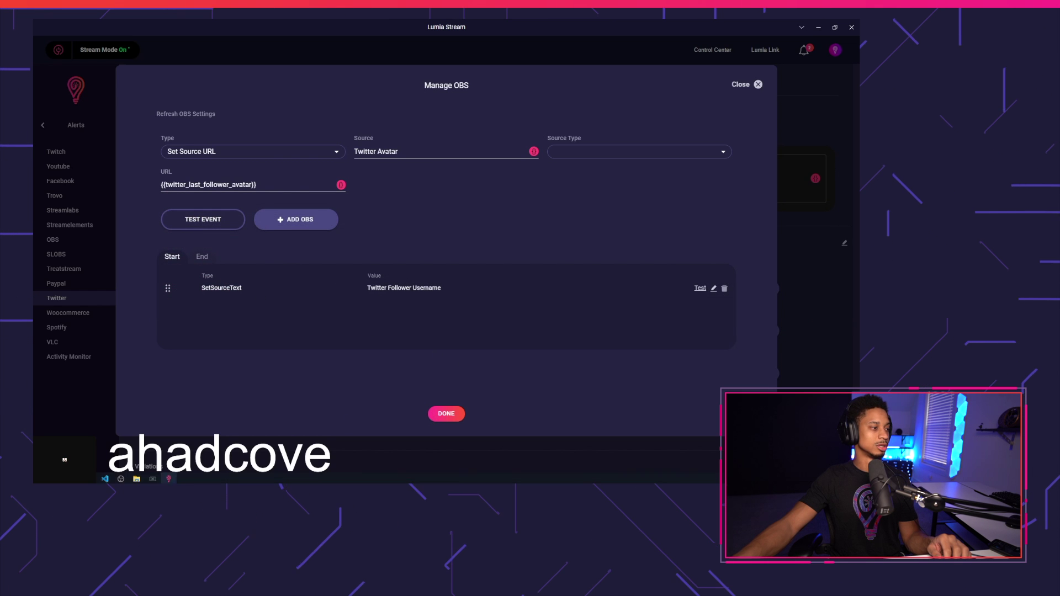
- Check the avatar in OBS, then add the avatar action to the alert
left_click(121, 477)
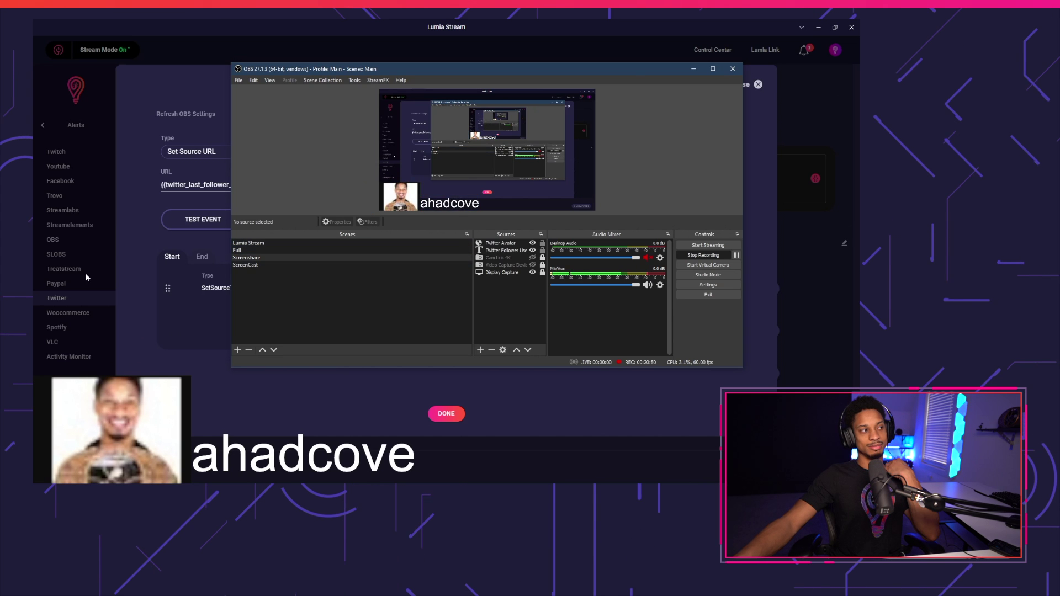
left_click(117, 307)
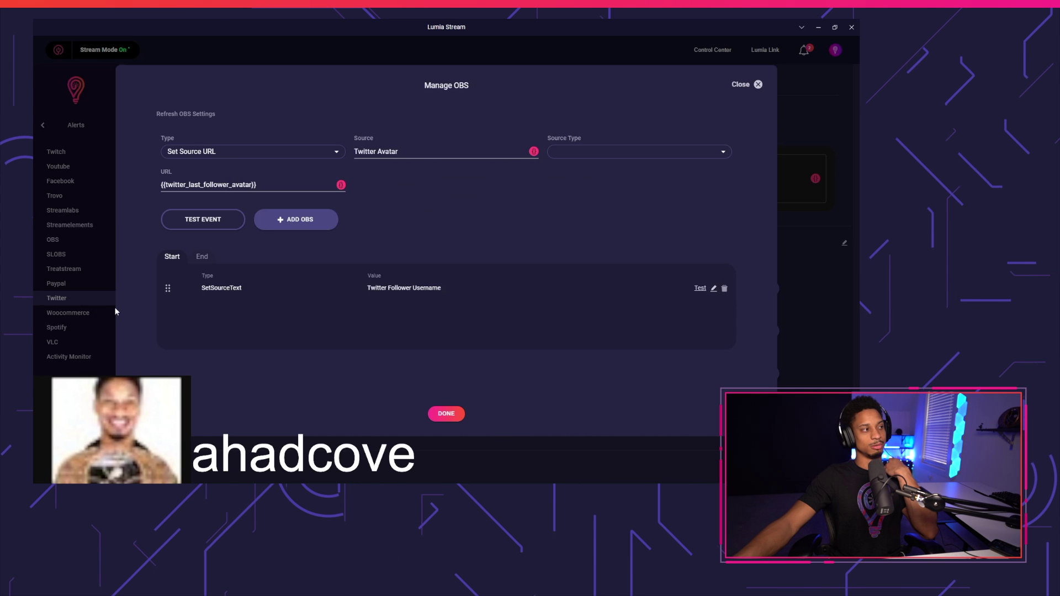
left_click(324, 223)
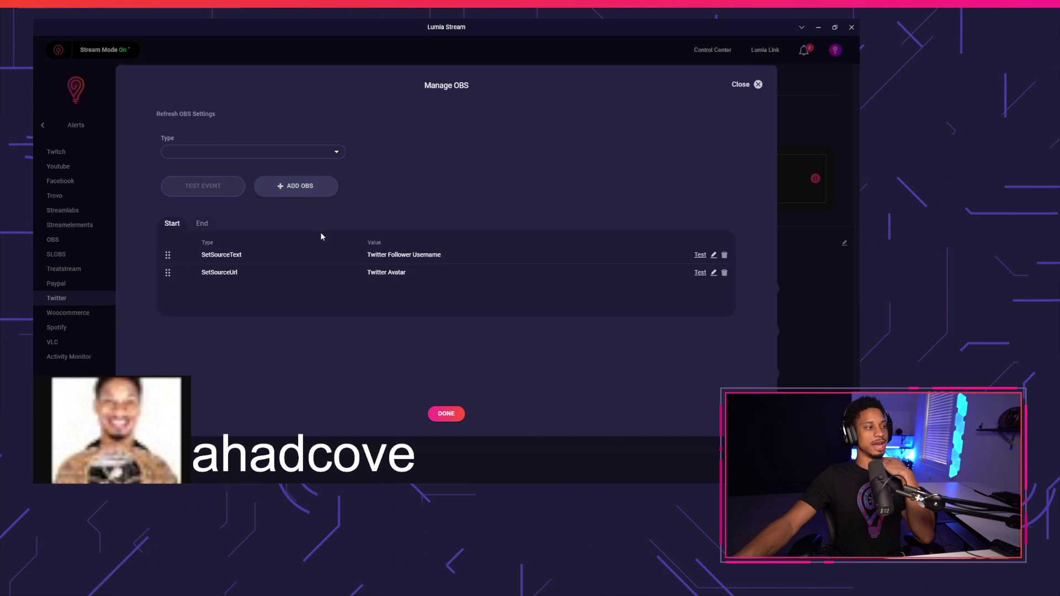
- Save the OBS actions, reload Lumia Stream, and hide Twitter Avatar and Twitter Follower Username in OBS
left_click(446, 412)
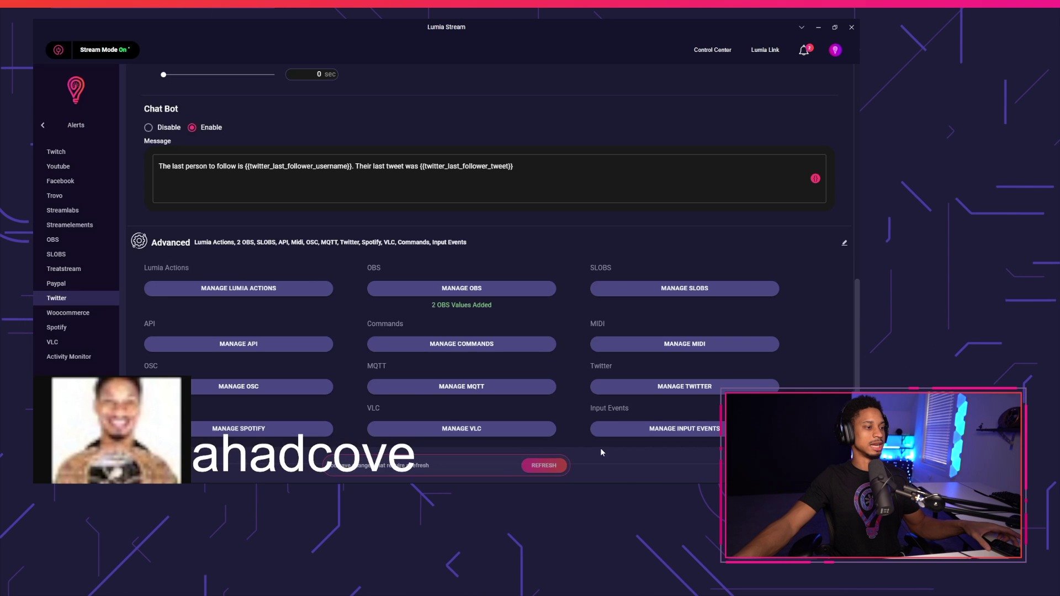
left_click(563, 465)
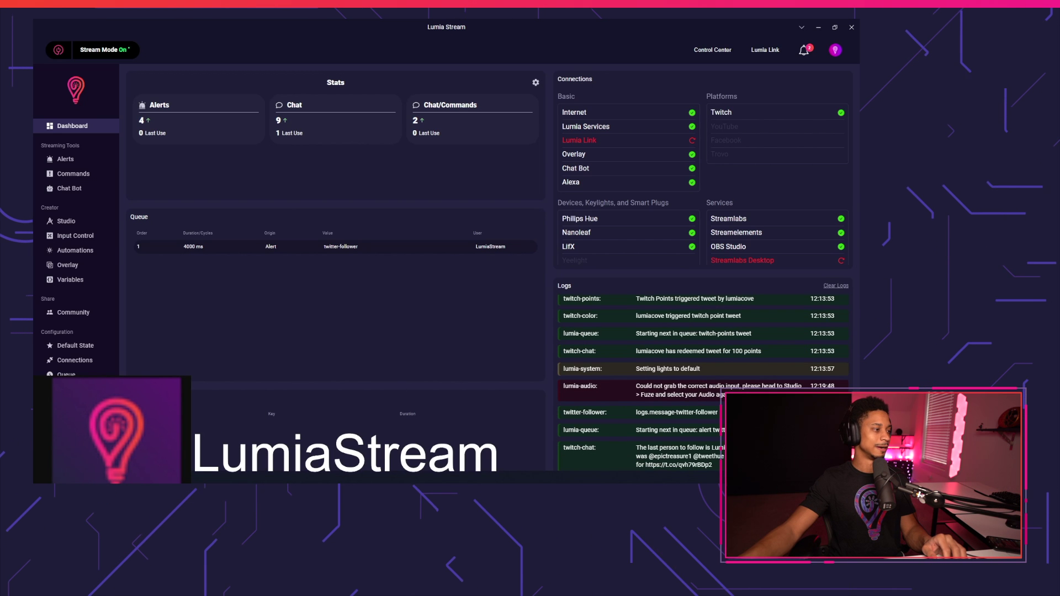
key("alt+Tab")
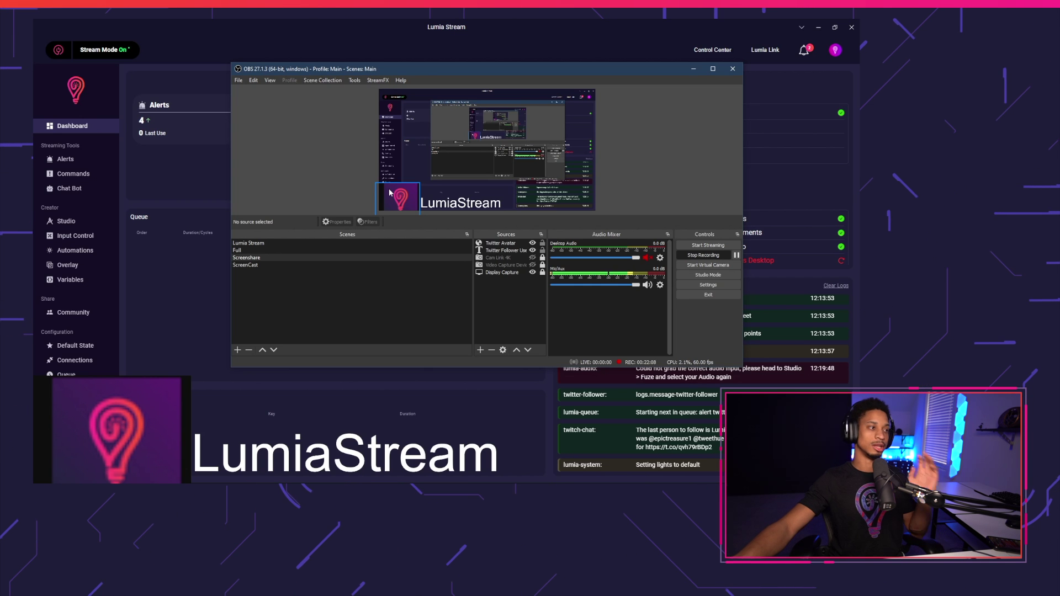
left_click(532, 243)
left_click(532, 250)
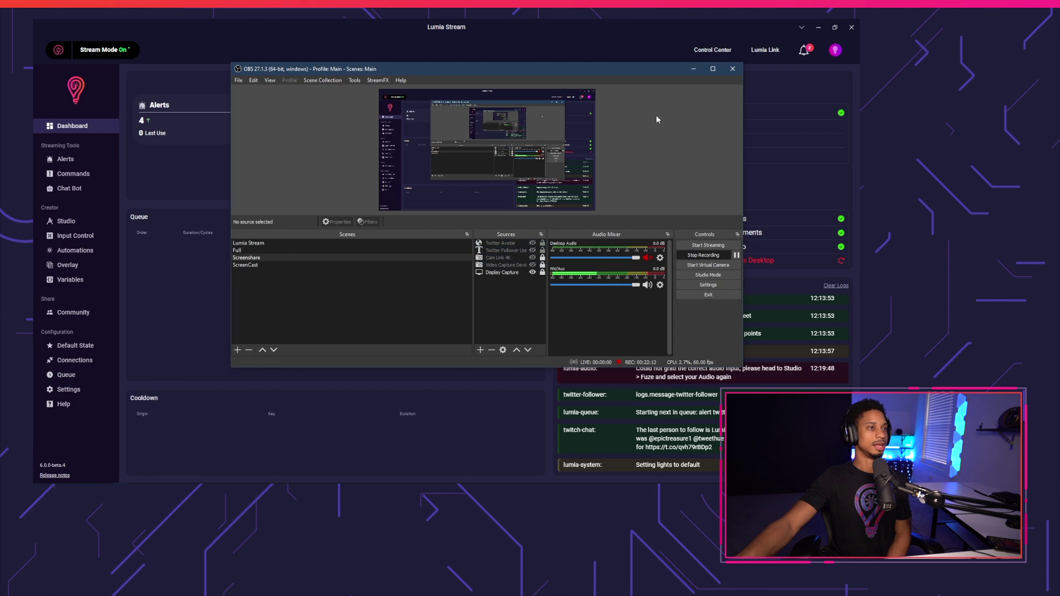
left_click(691, 68)
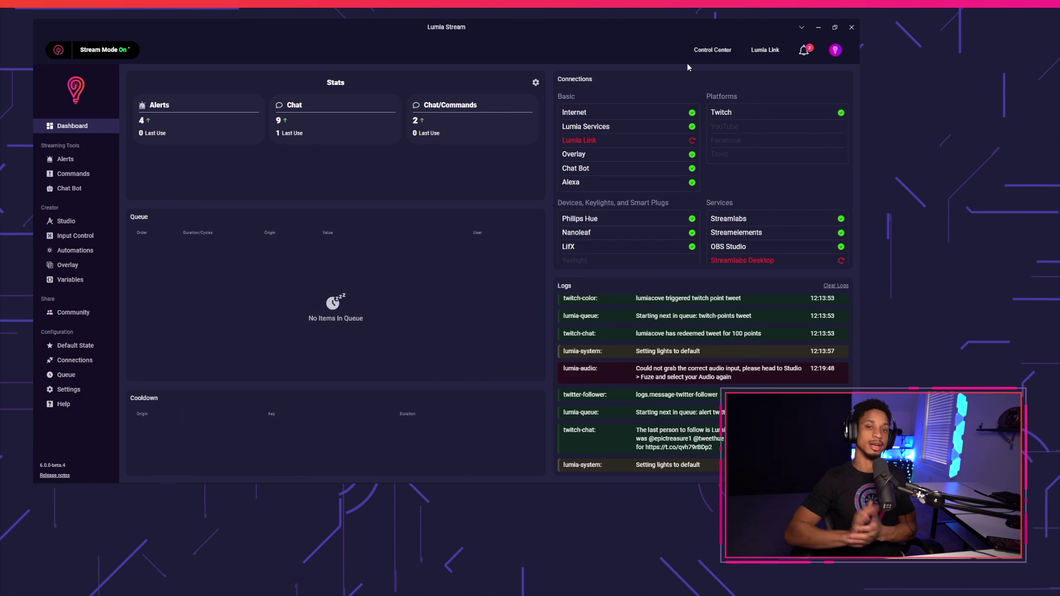